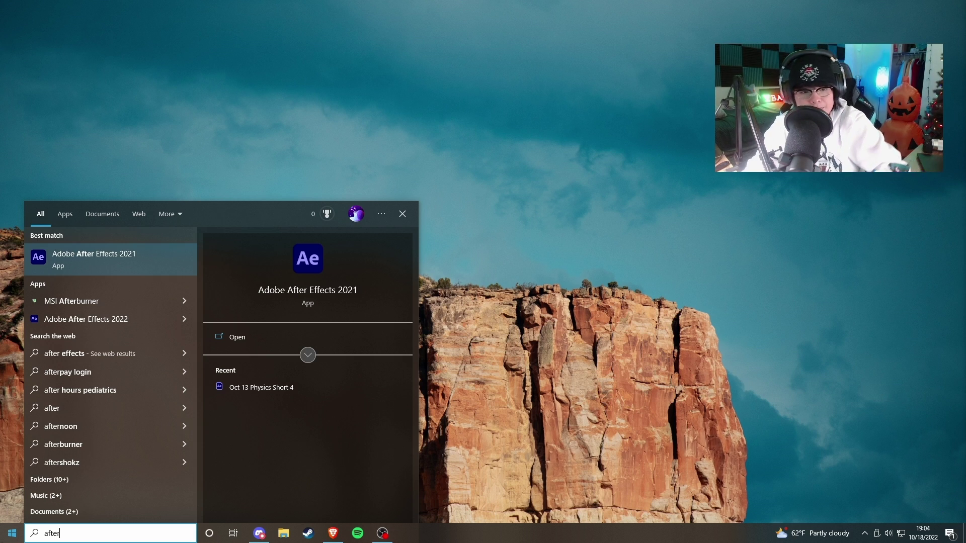
- Launch Adobe After Effects 2021 and open AEJuice Pack Manager 4 to browse the purchased packs
key("Return")
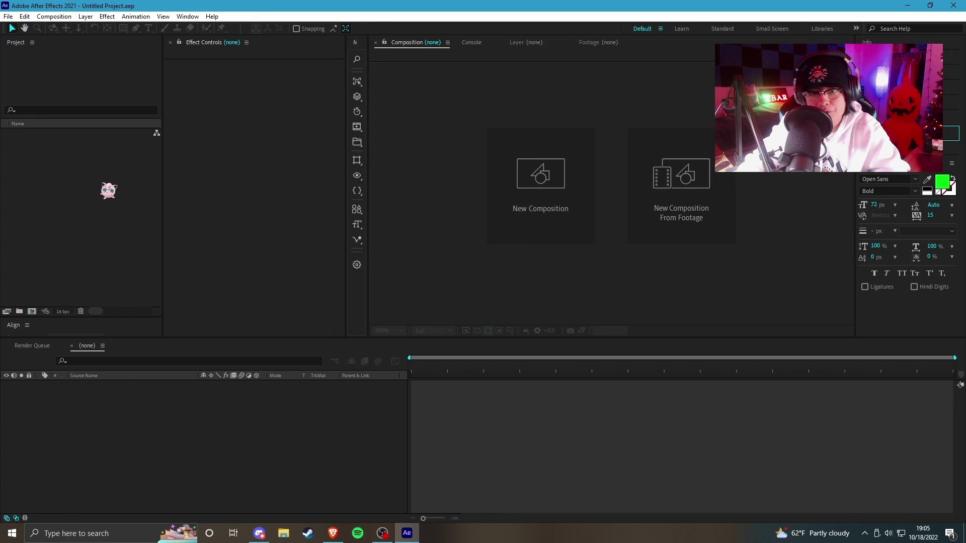
left_click(187, 16)
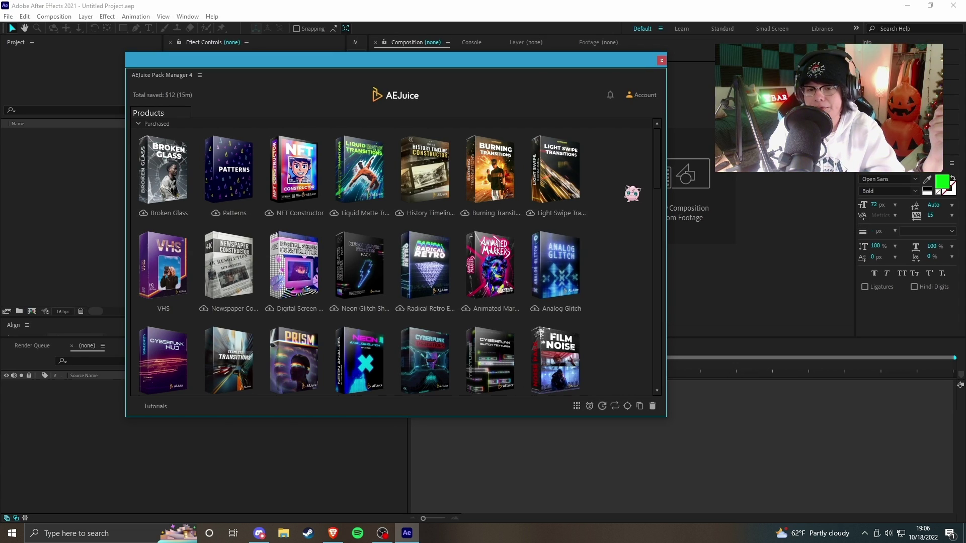
scroll(632, 192, "down", 3)
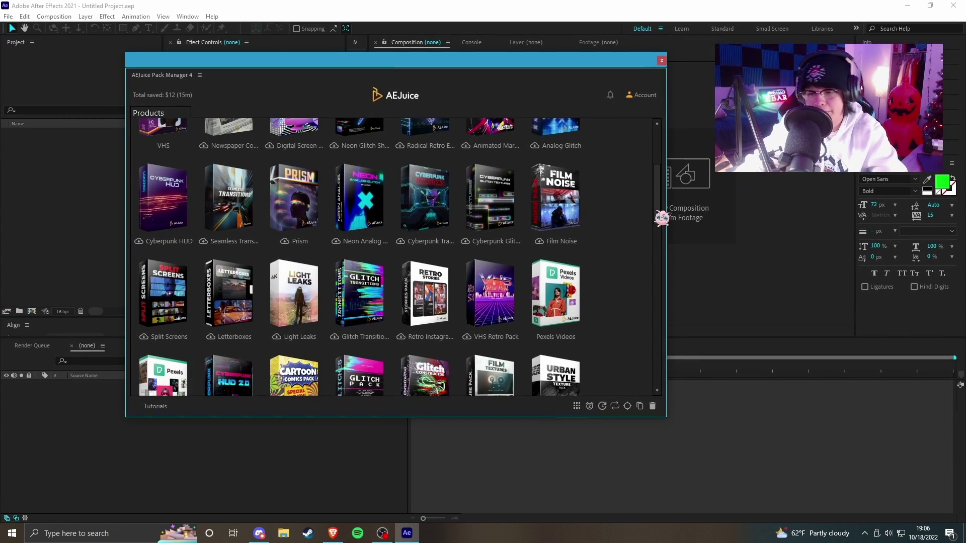
left_click_drag(662, 218, 672, 307)
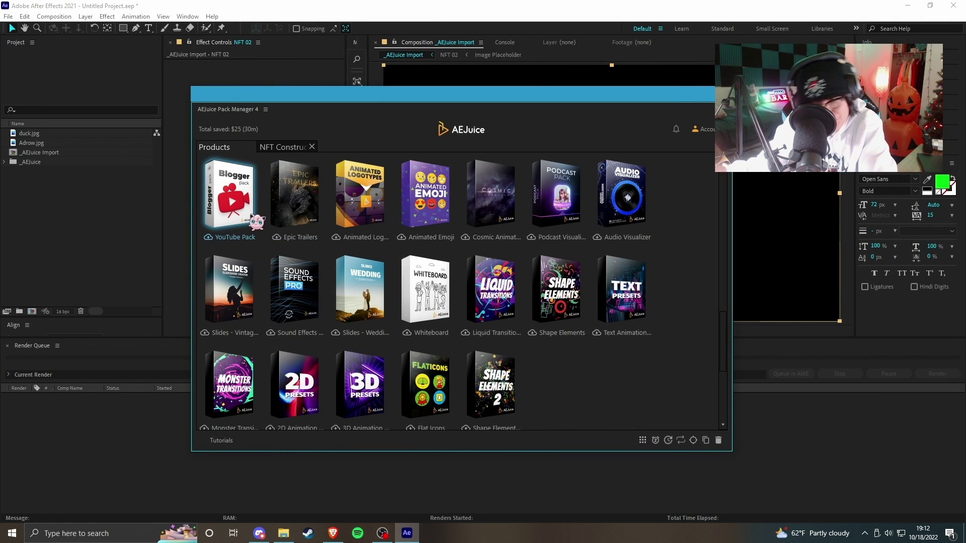
- Open the YouTube Pack and look through its template categories, from Subscribe Elements to Simple Logo
scroll(253, 219, "up", 2)
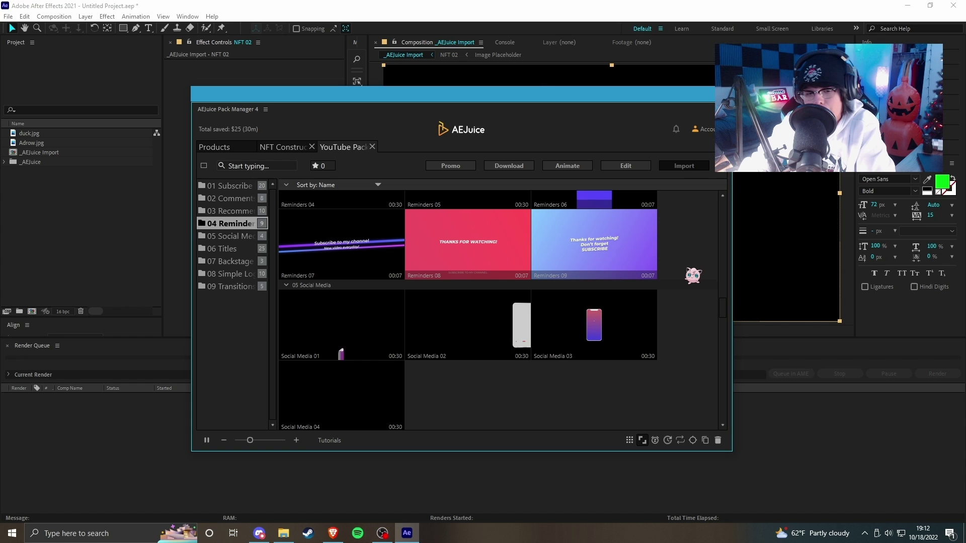
scroll(692, 275, "down", 4)
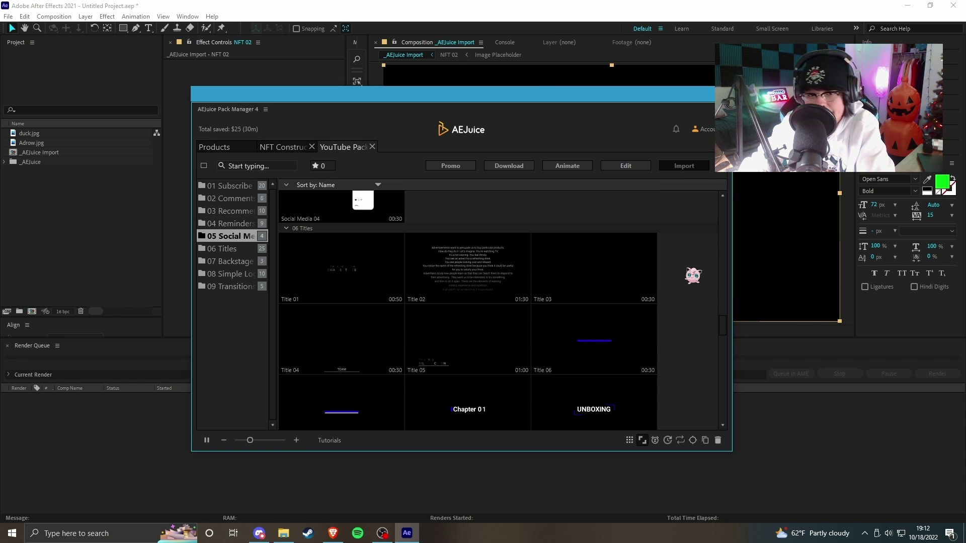
scroll(695, 293, "down", 4)
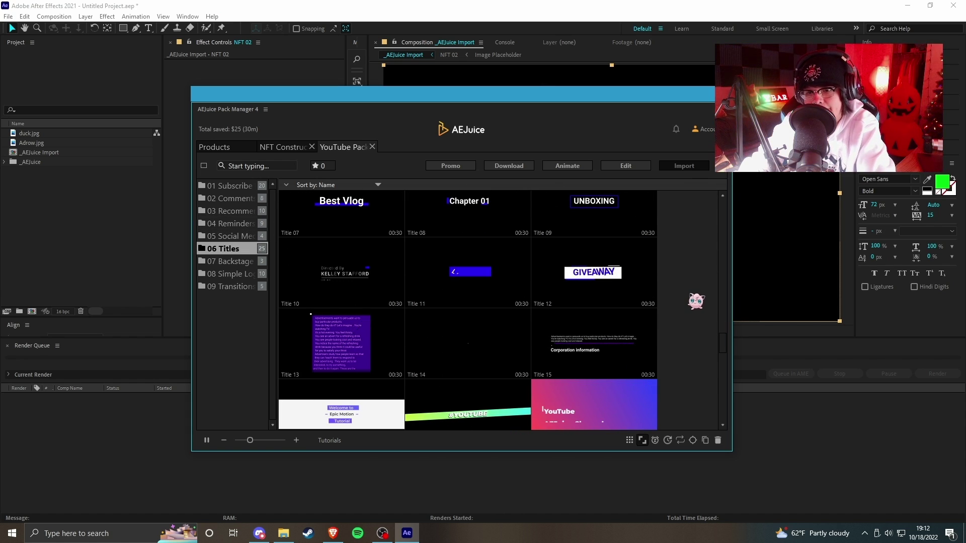
scroll(696, 301, "down", 3)
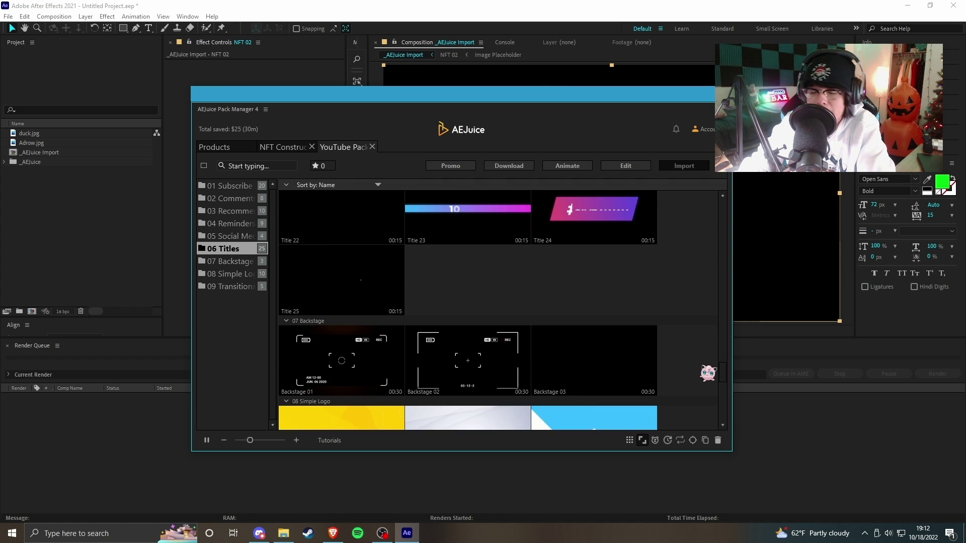
left_click_drag(723, 370, 725, 375)
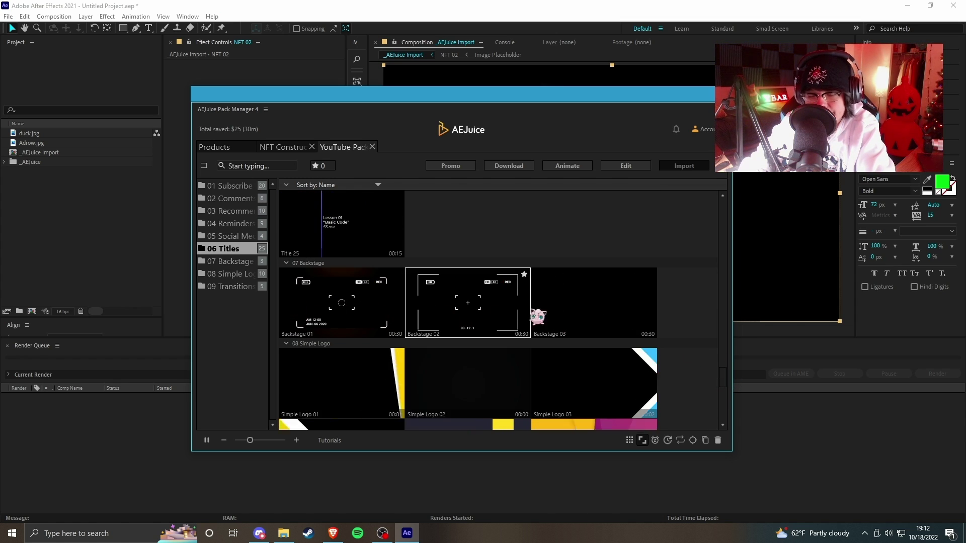
scroll(626, 303, "up", 20)
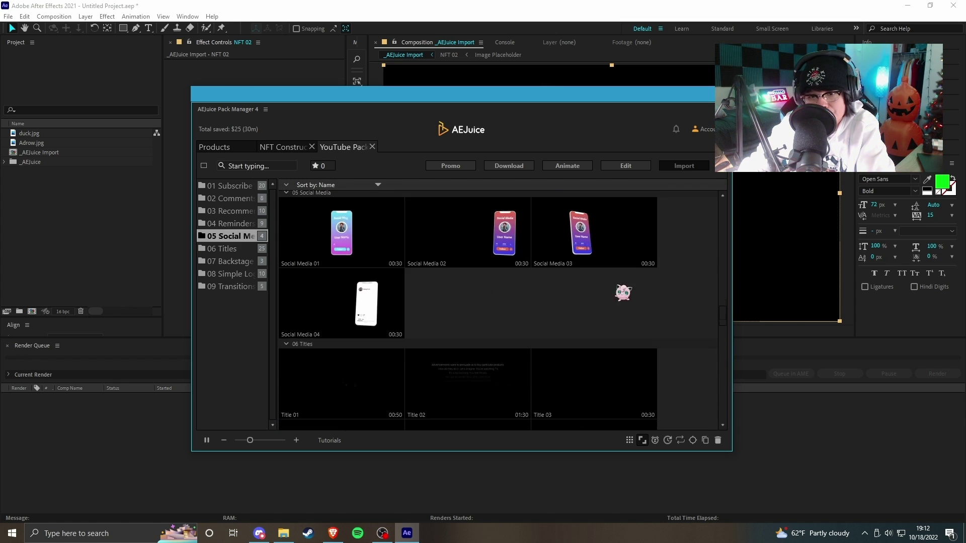
scroll(706, 308, "up", 10)
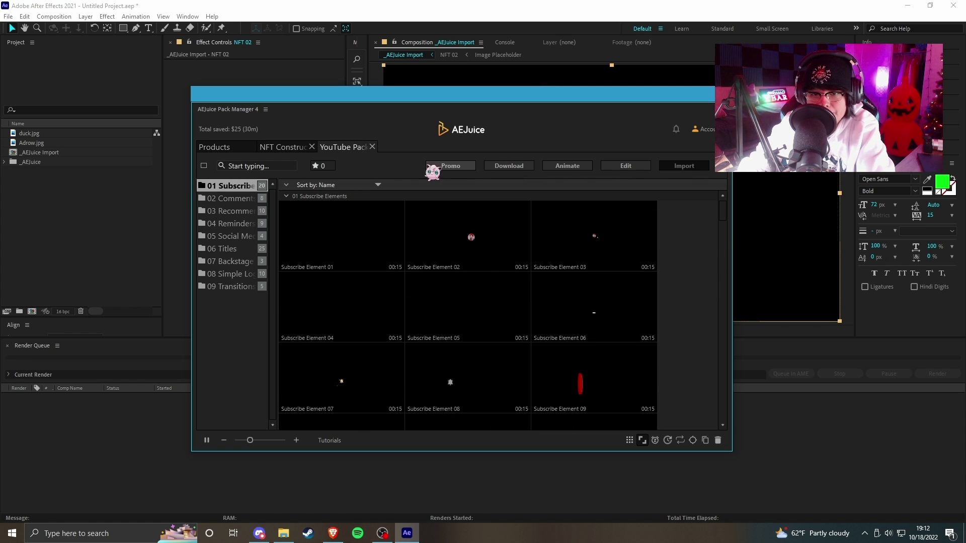
- Look through the product list down to the free and store packs and return to the YouTube Pack
left_click(213, 147)
scroll(307, 241, "up", 6)
scroll(320, 255, "down", 13)
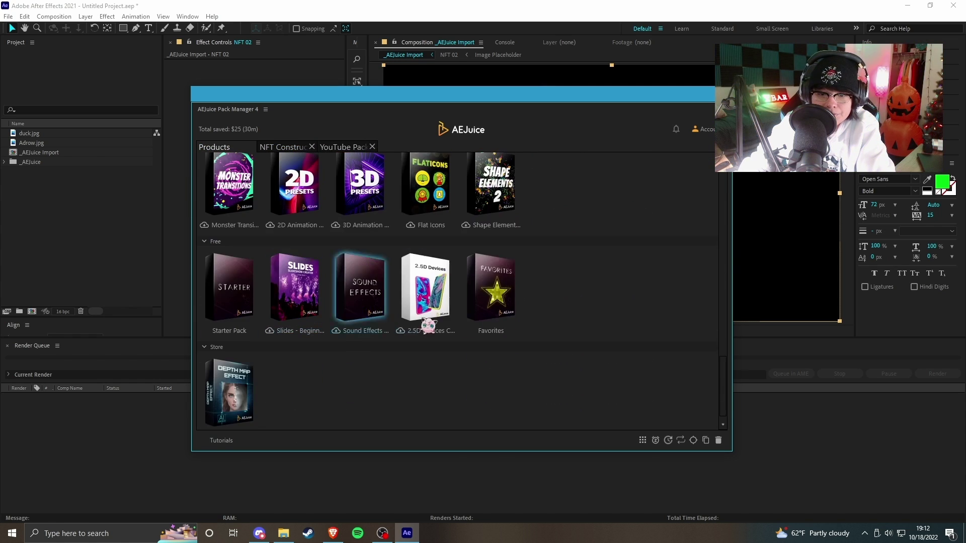
scroll(420, 317, "up", 4)
left_click(271, 147)
left_click(334, 147)
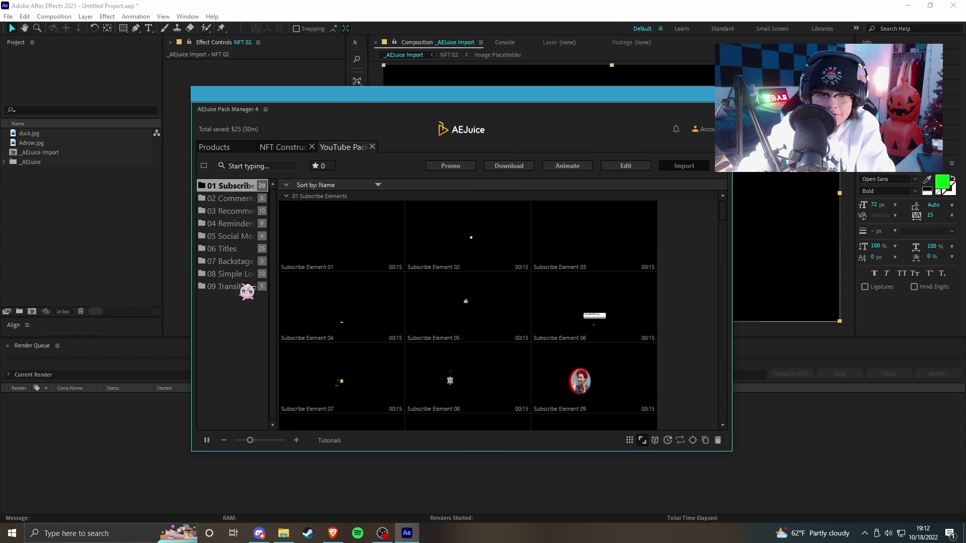
scroll(322, 292, "up", 10)
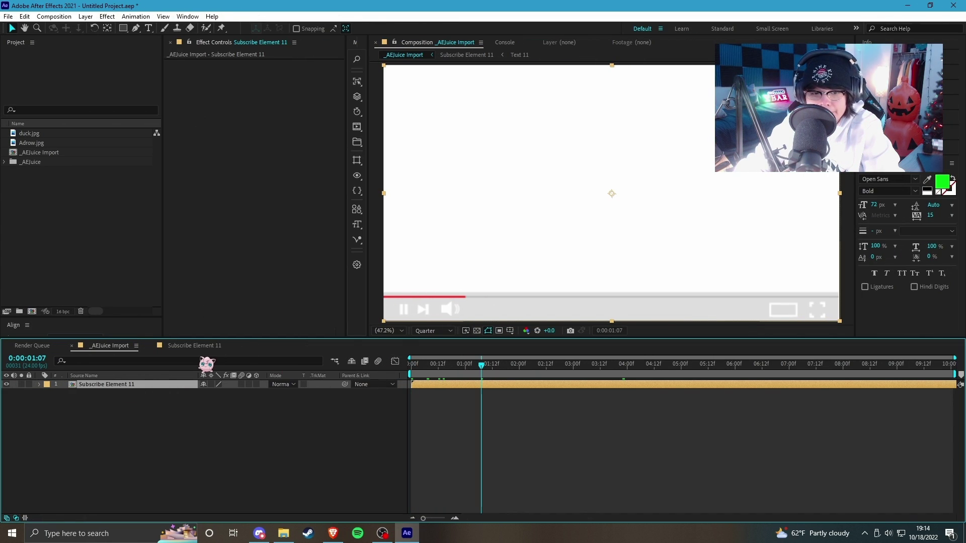
- Open the Subscribe Element 11 composition and inspect its Text 01, Text 02 and Controls layers
left_click(199, 347)
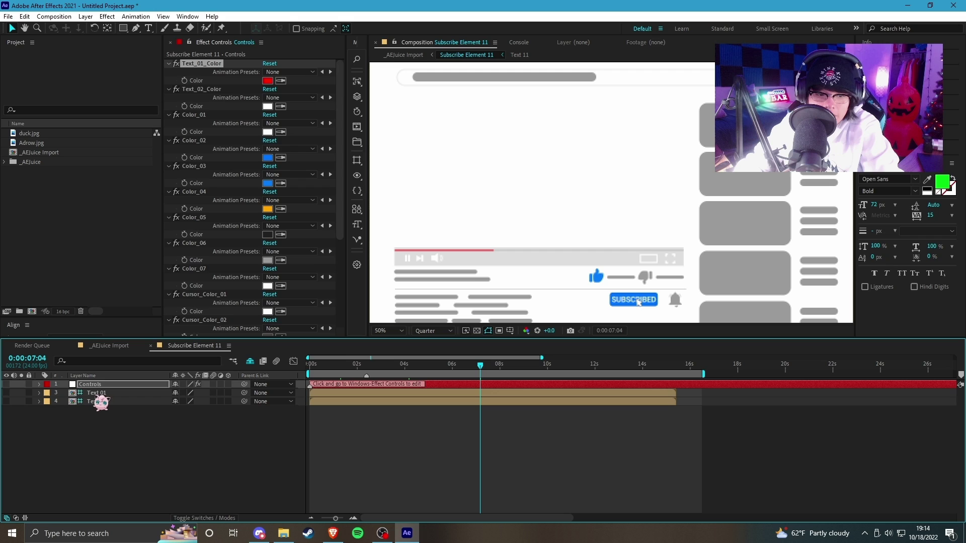
left_click(97, 393)
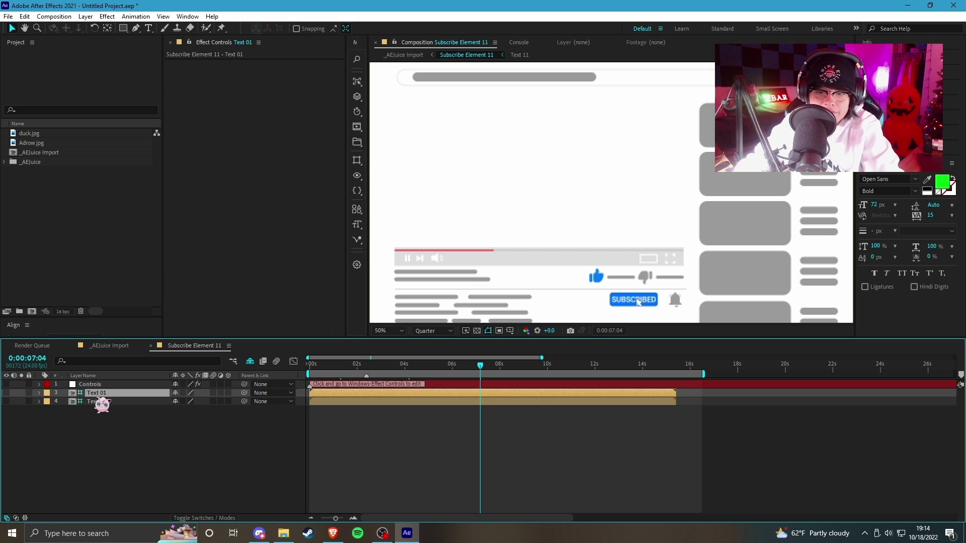
double_click(100, 402)
left_click(179, 351)
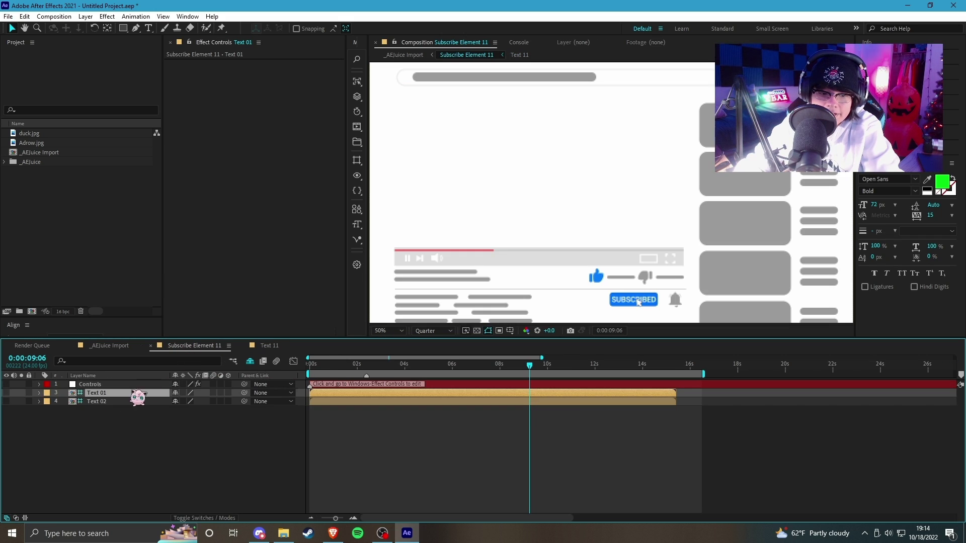
double_click(108, 411)
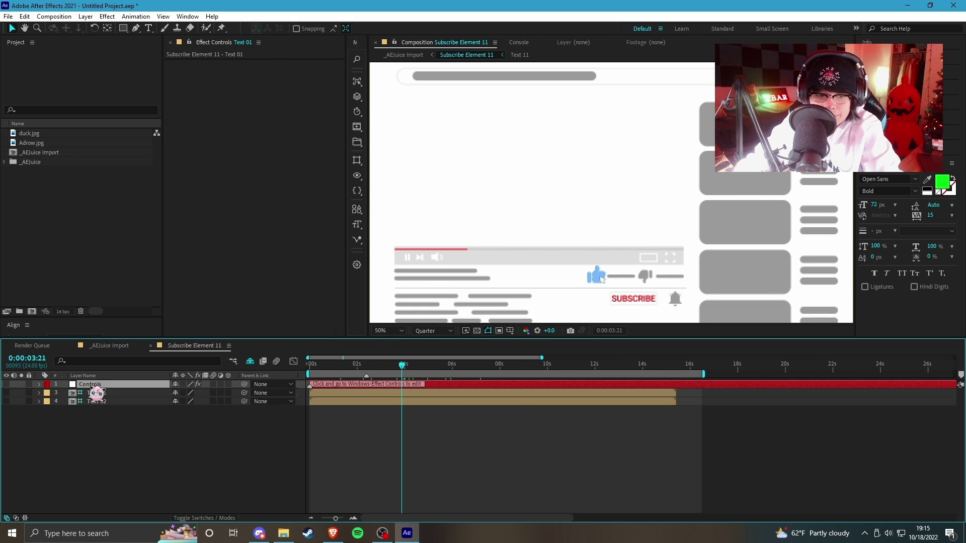
scroll(348, 257, "down", 3)
left_click_drag(341, 251, 342, 295)
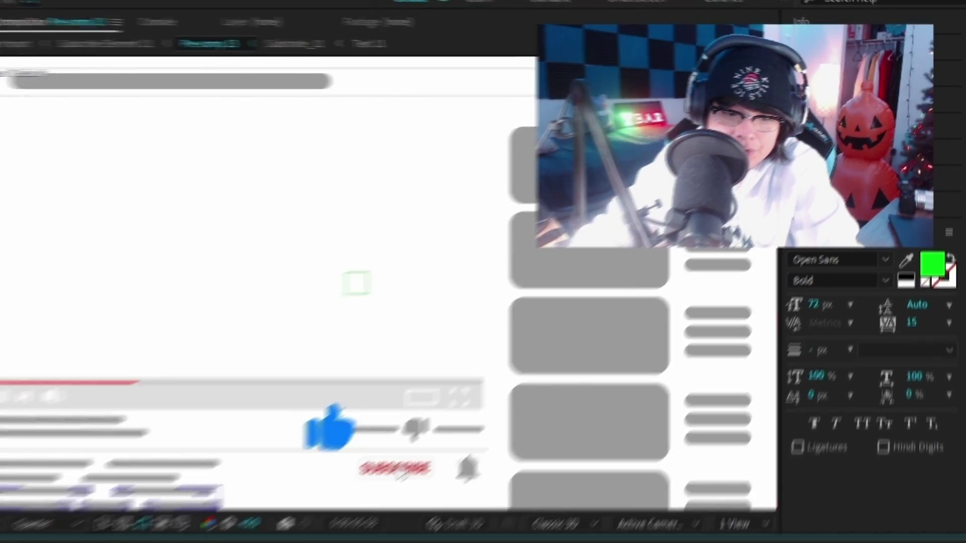
- Examine the layer stack of Pre-comp 13, including the Subscribe button's layer, and return to the _AEJuice Import composition
scroll(392, 431, "up", 6)
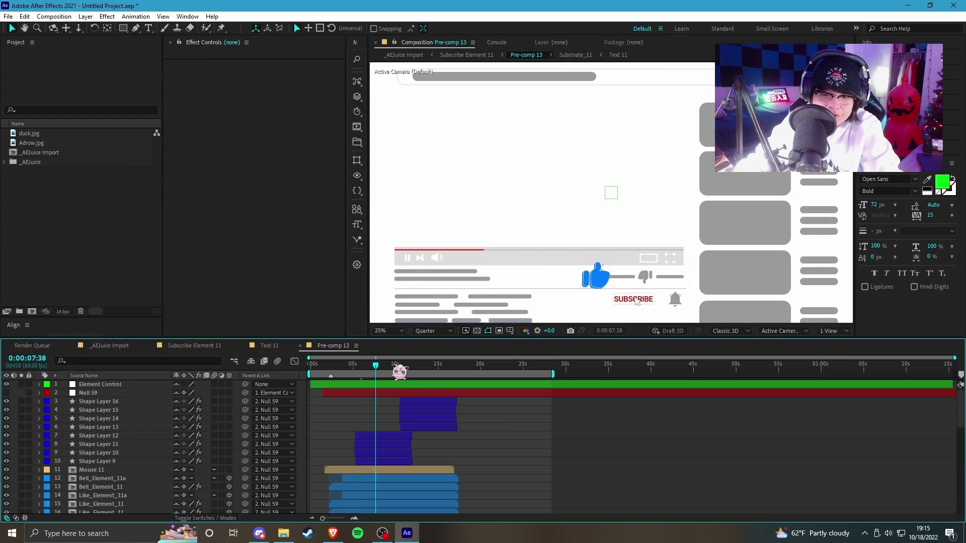
scroll(392, 477, "down", 10)
scroll(391, 474, "up", 10)
scroll(390, 469, "down", 10)
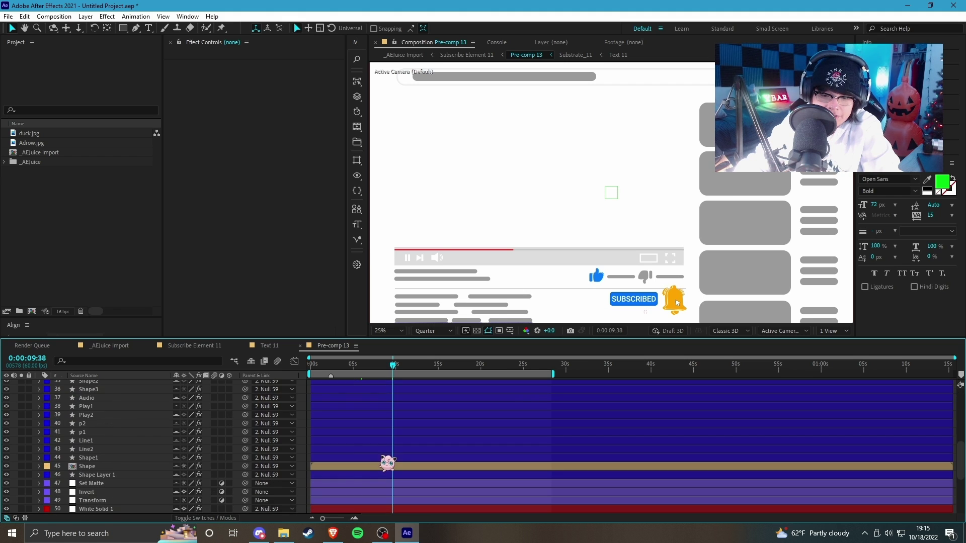
scroll(121, 493, "up", 5)
scroll(119, 496, "down", 5)
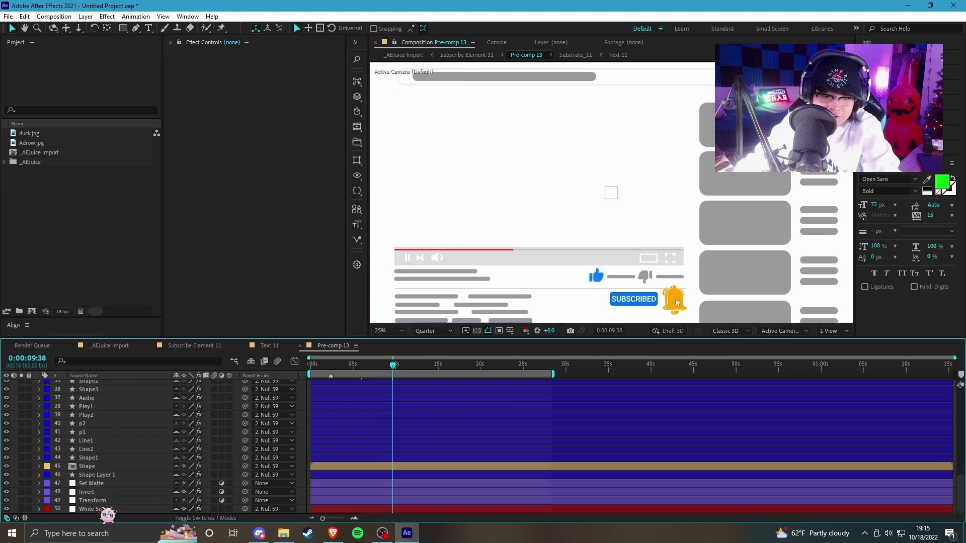
scroll(107, 508, "up", 7)
scroll(336, 409, "up", 3)
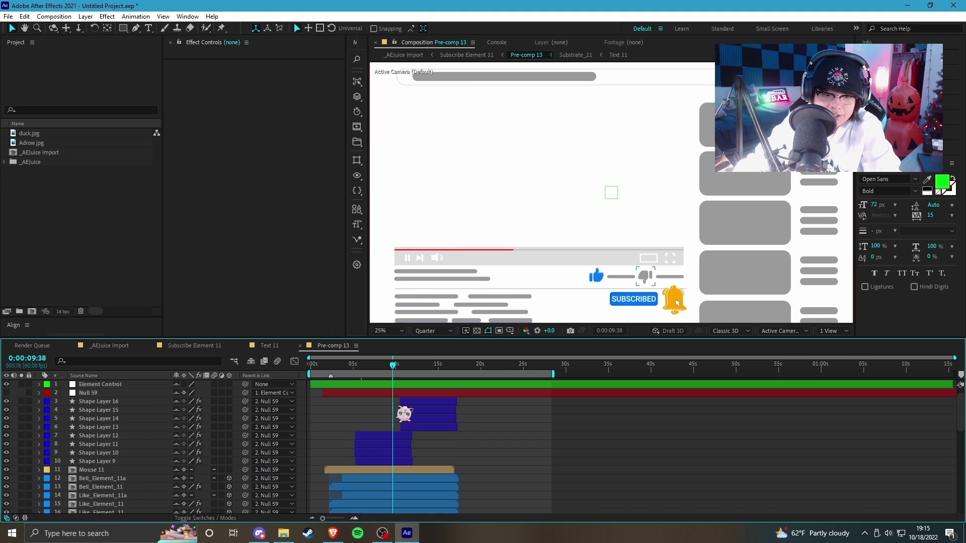
left_click(647, 301)
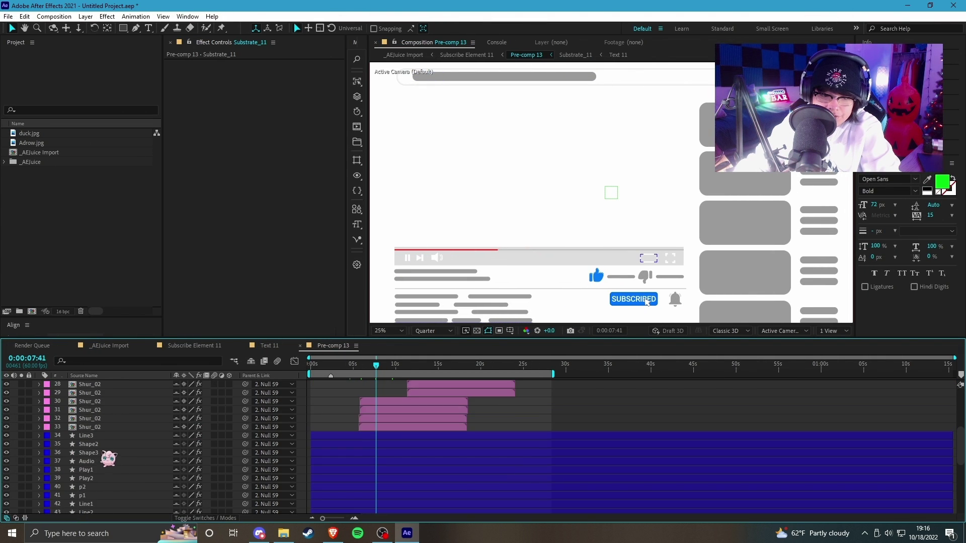
scroll(105, 421, "down", 10)
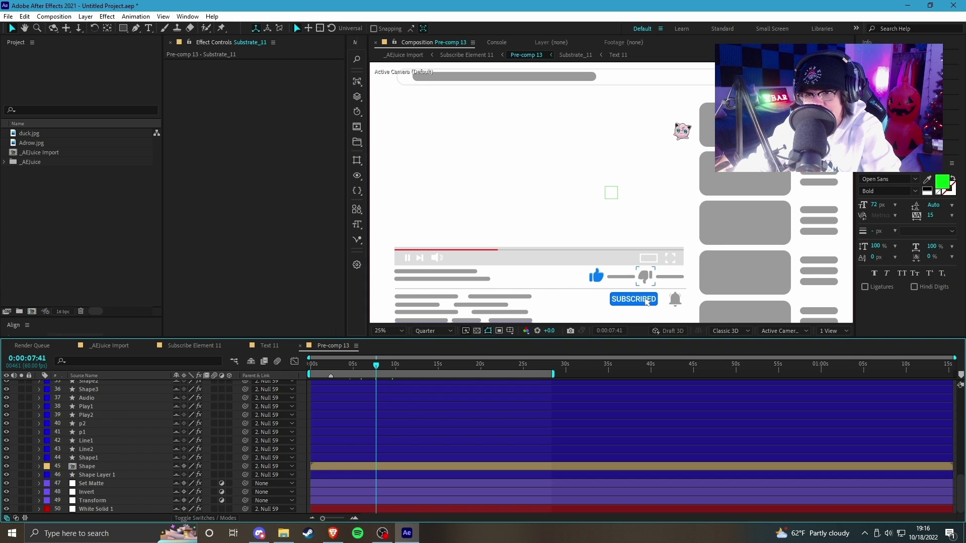
scroll(306, 463, "up", 11)
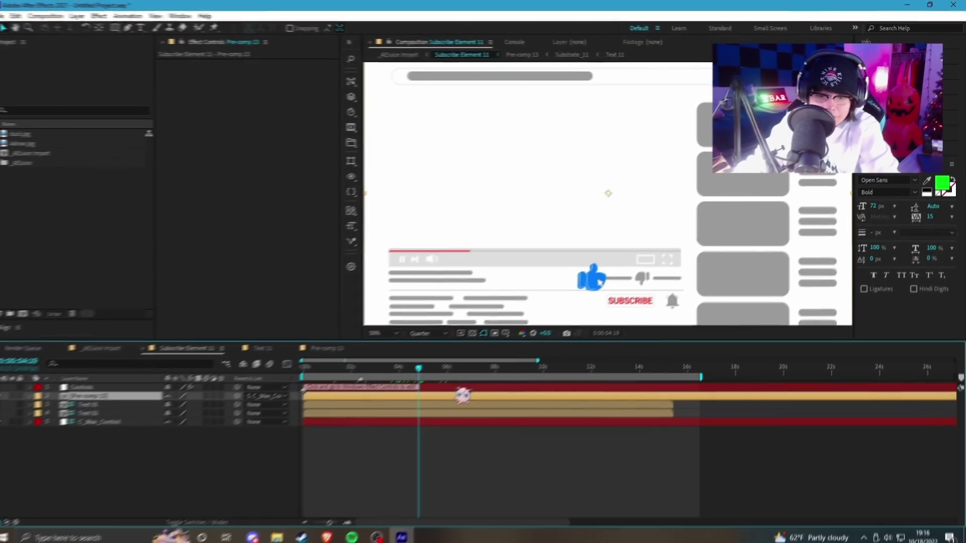
left_click(120, 347)
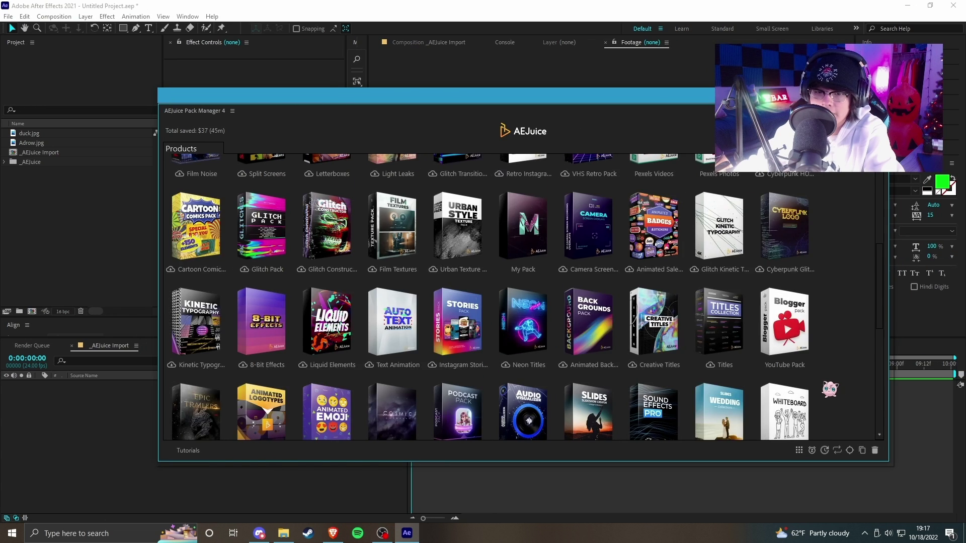
- Find the 8-Bit Effects pack among the purchased products in AEJuice Pack Manager and download it
scroll(830, 390, "up", 5)
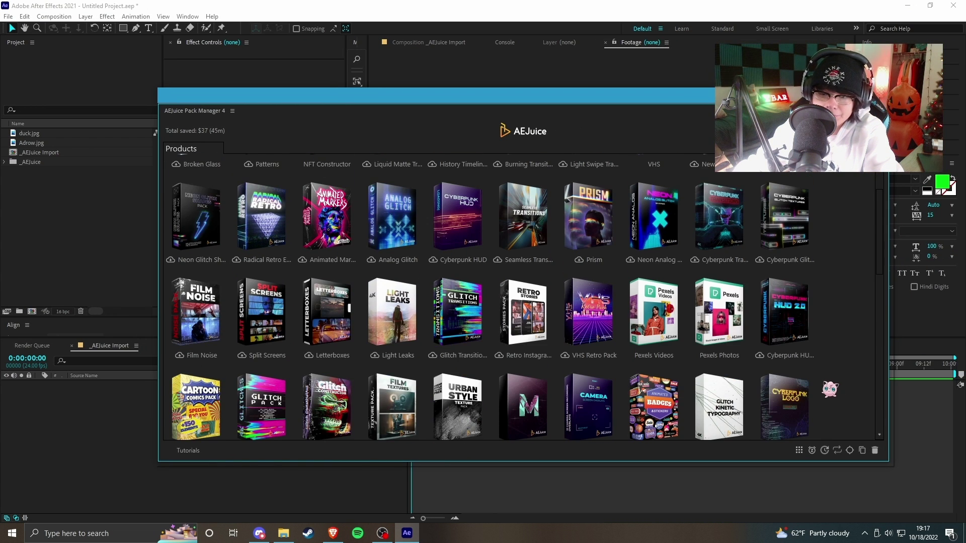
scroll(830, 389, "down", 2)
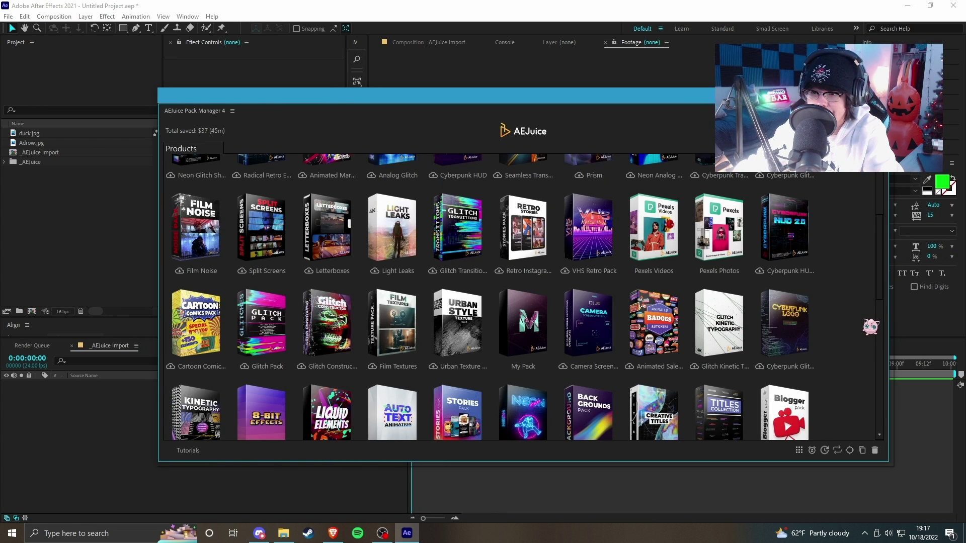
scroll(871, 327, "down", 4)
left_click(264, 260)
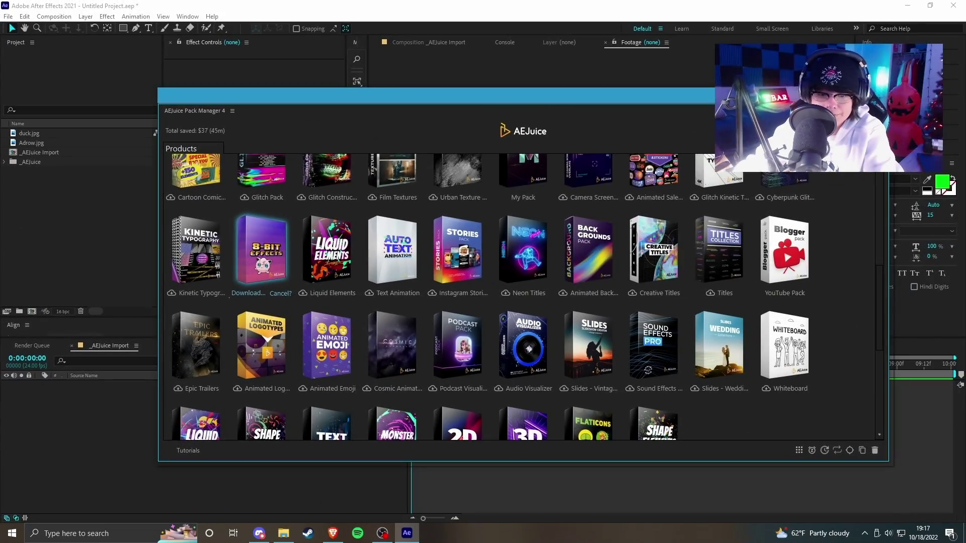
scroll(524, 297, "down", 2)
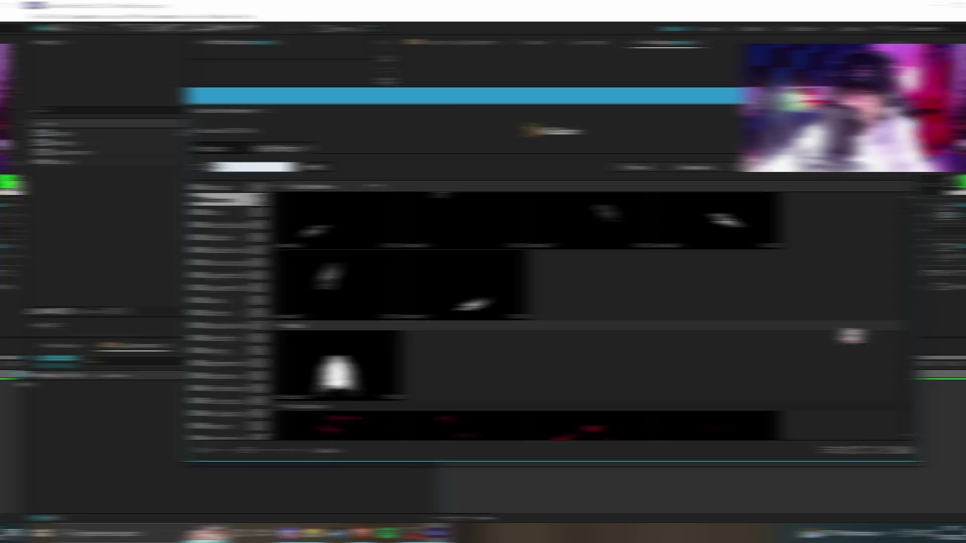
- Look through the animation categories of the 8-Bit Effects pack, from Bubbles through Explosions to Water Ripples
scroll(824, 336, "down", 15)
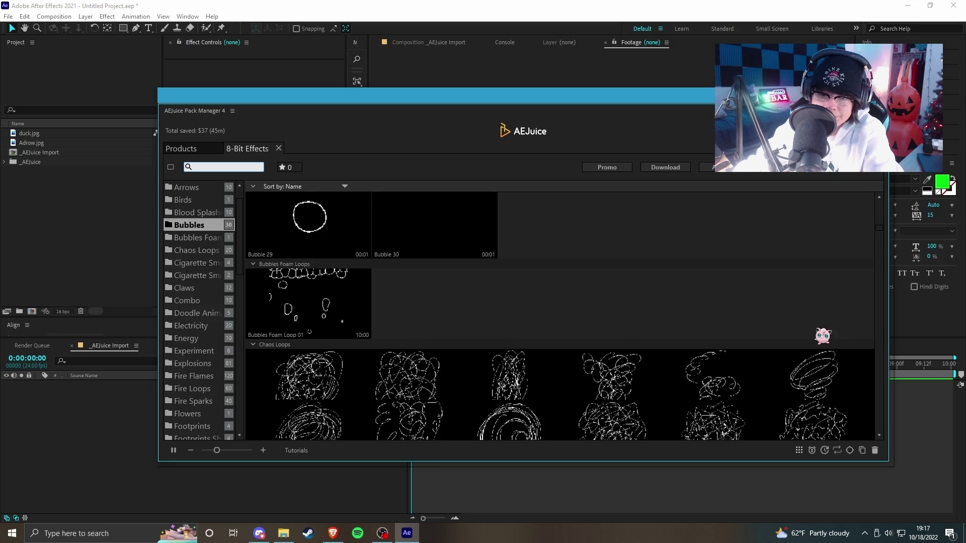
scroll(823, 336, "down", 12)
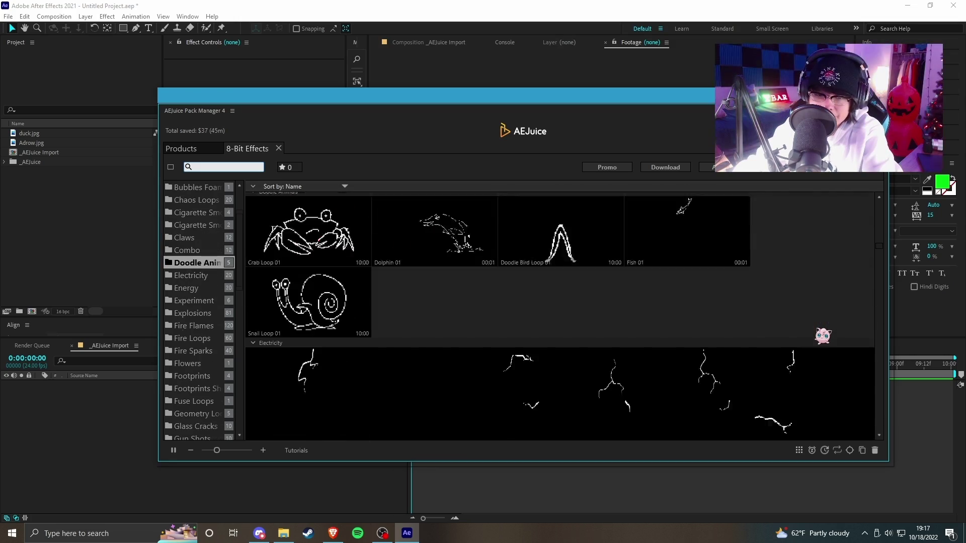
scroll(823, 336, "down", 15)
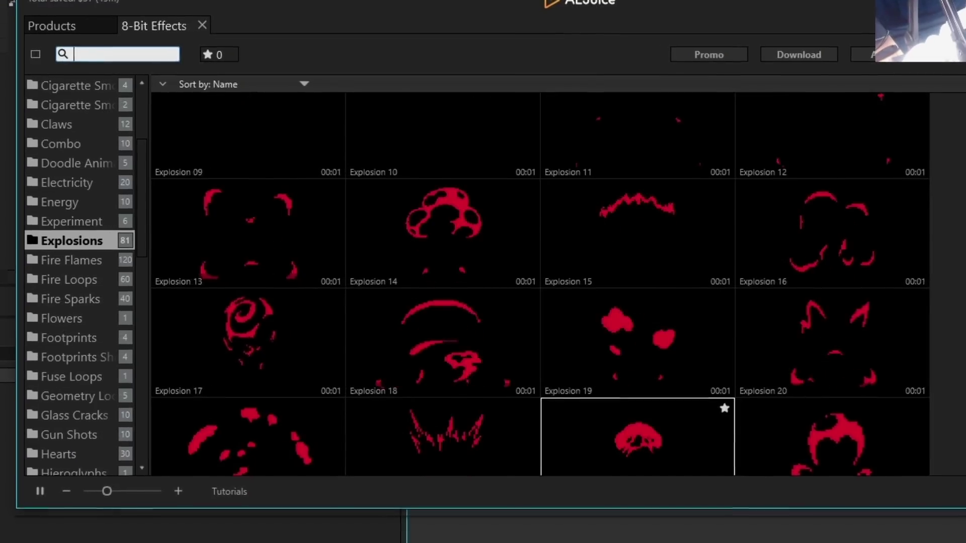
scroll(541, 287, "down", 8)
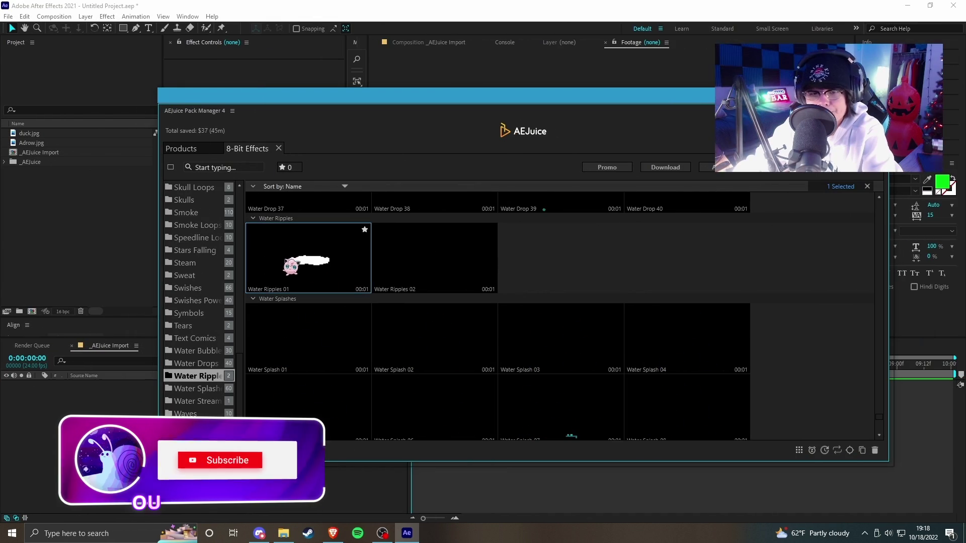
- Import the Water Ripples 01 animation, open its nested Water Ripples 01 pre-comp and play it back
double_click(284, 260)
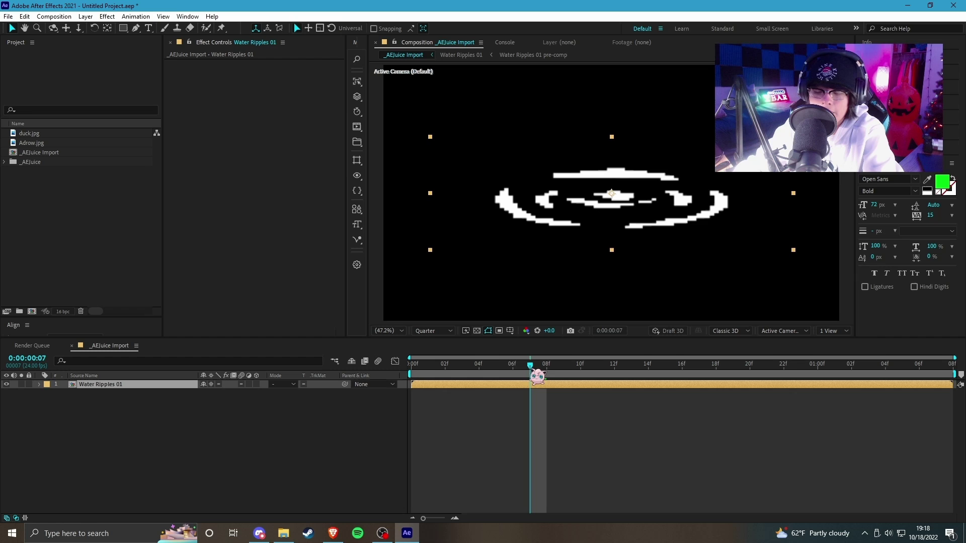
double_click(132, 385)
left_click(116, 393)
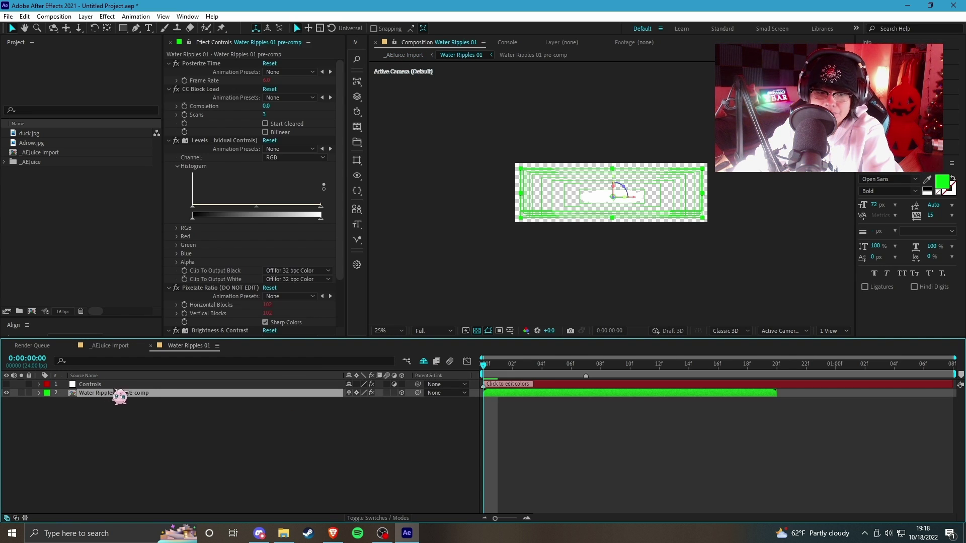
double_click(158, 394)
key("space")
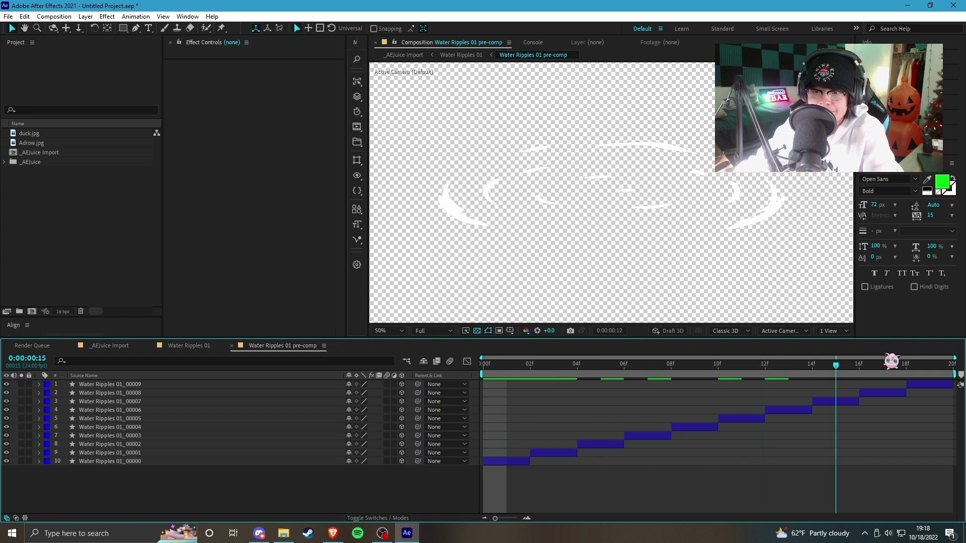
key("space")
- Return to the _AEJuice Import composition and preview the pixelated water ripple
left_click(172, 347)
left_click(88, 349)
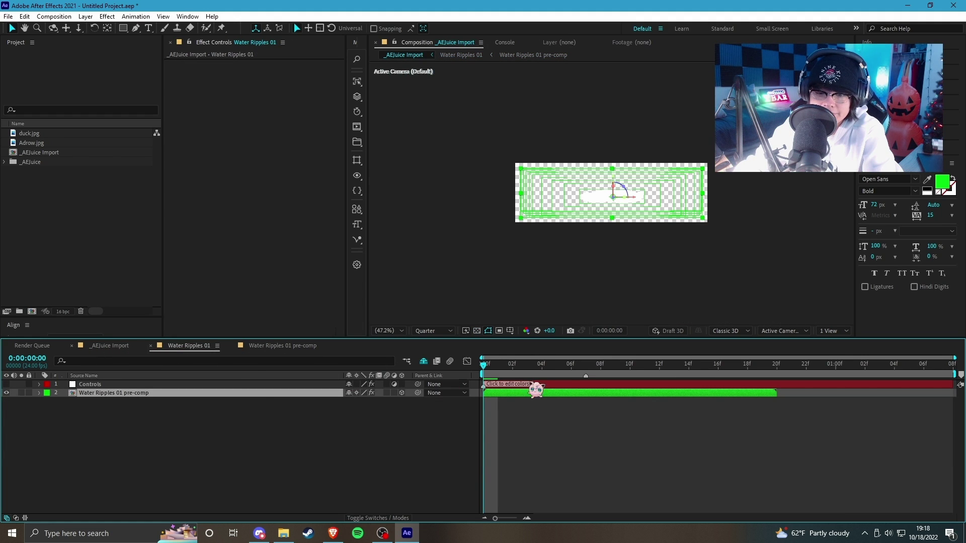
key("space")
key("space")
key("space")
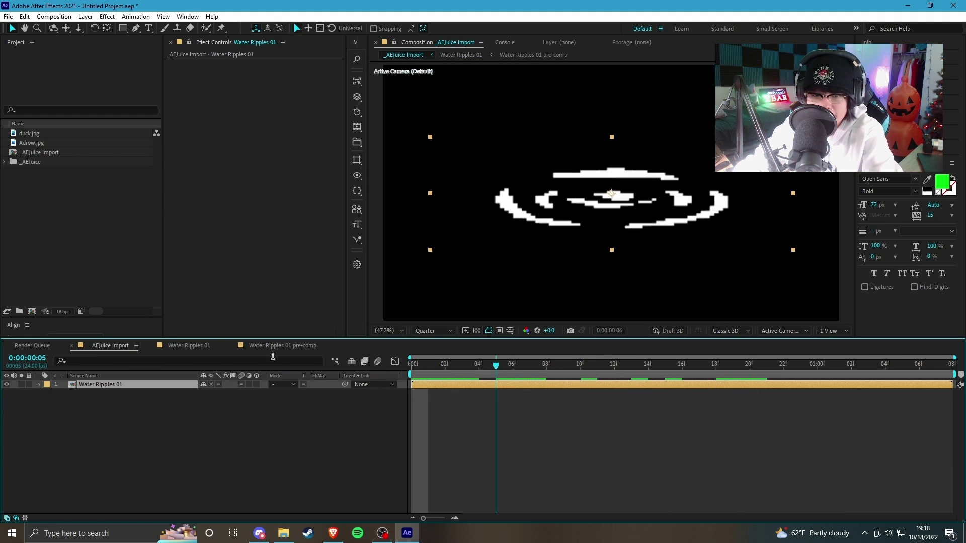
- Examine the staggered frame layers in the Water Ripples 01 pre-comp, starting with frames 00000 and 00001
left_click(283, 346)
left_click_drag(601, 367, 548, 371)
left_click(515, 462)
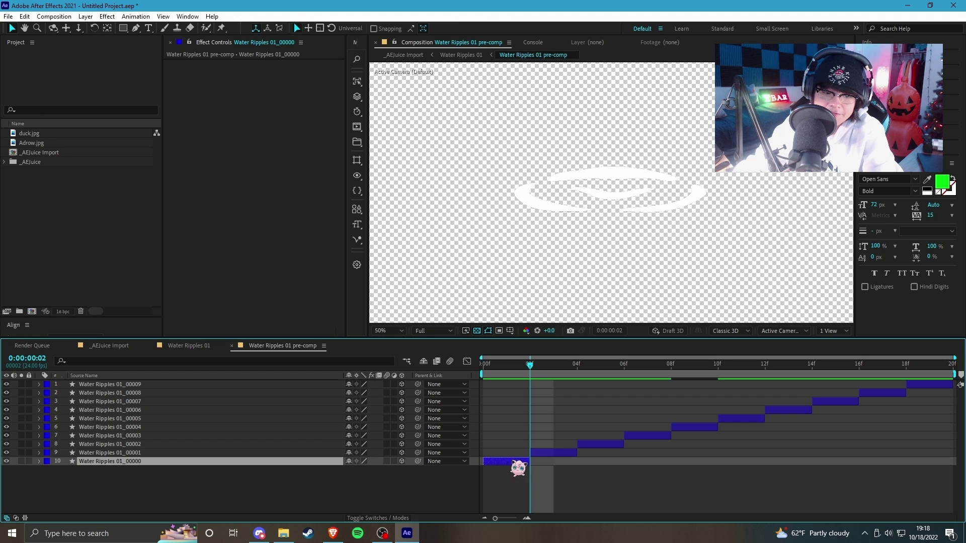
left_click(575, 451)
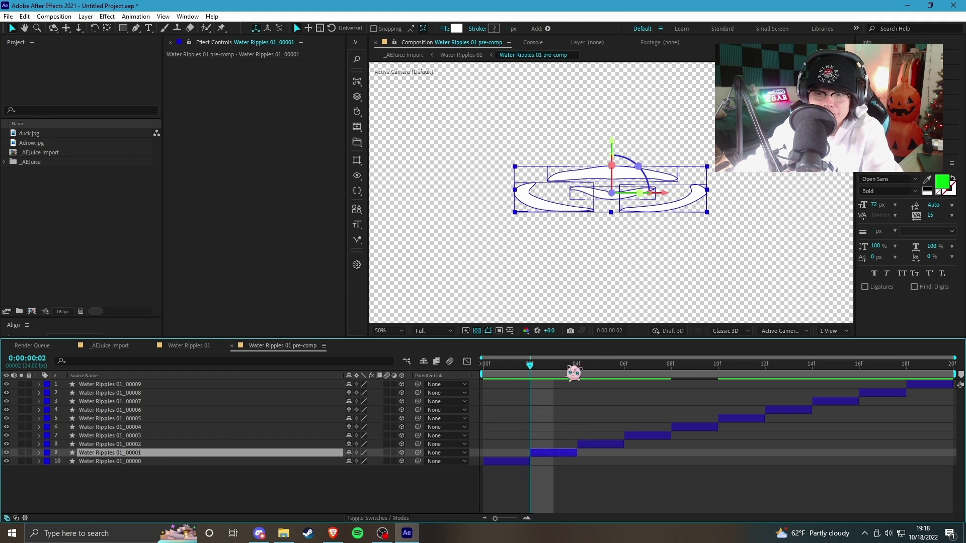
key("space")
- On the Water Ripples 01 Controls layer, set Pixelate Strength to 22 and recolor the ripples, trying red (FF0000) and another hue
left_click(187, 345)
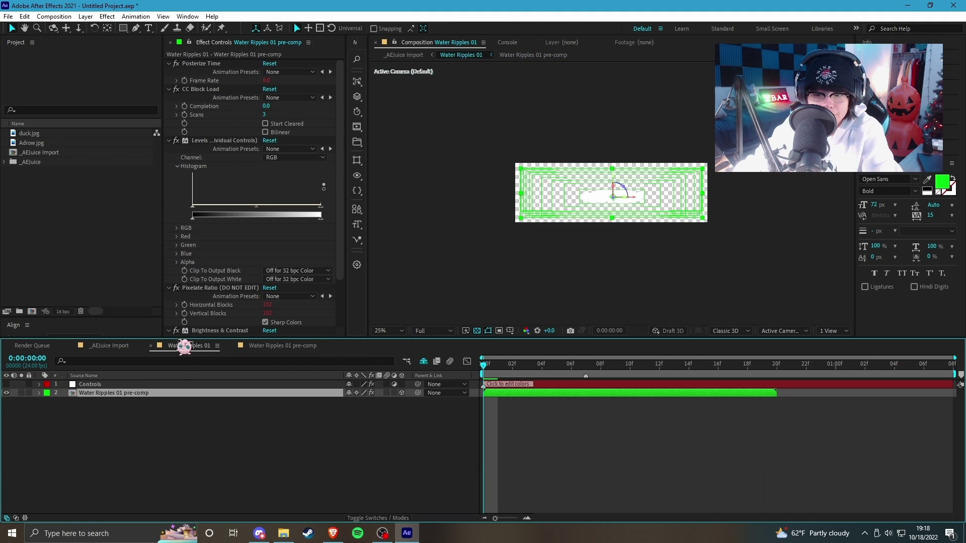
left_click_drag(534, 368, 558, 366)
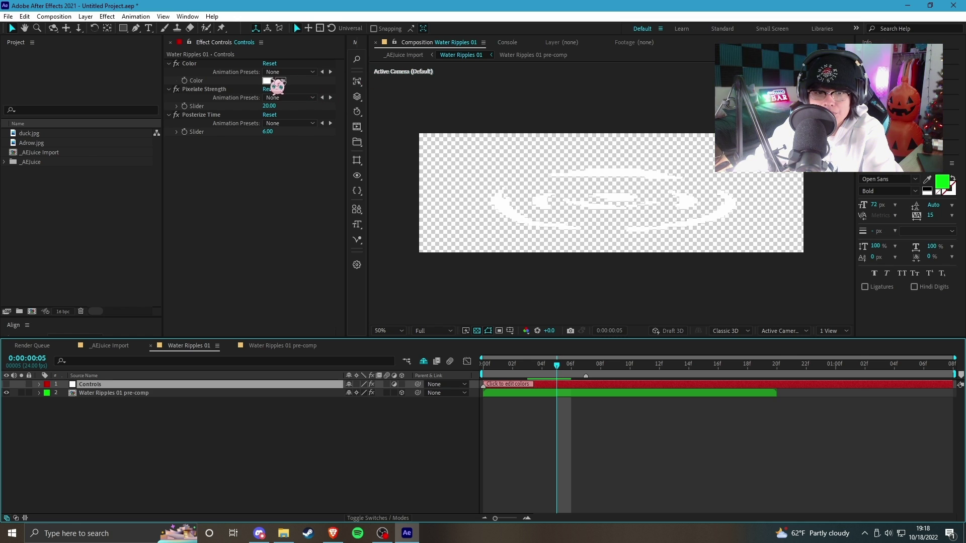
left_click_drag(272, 110, 276, 110)
left_click(268, 80)
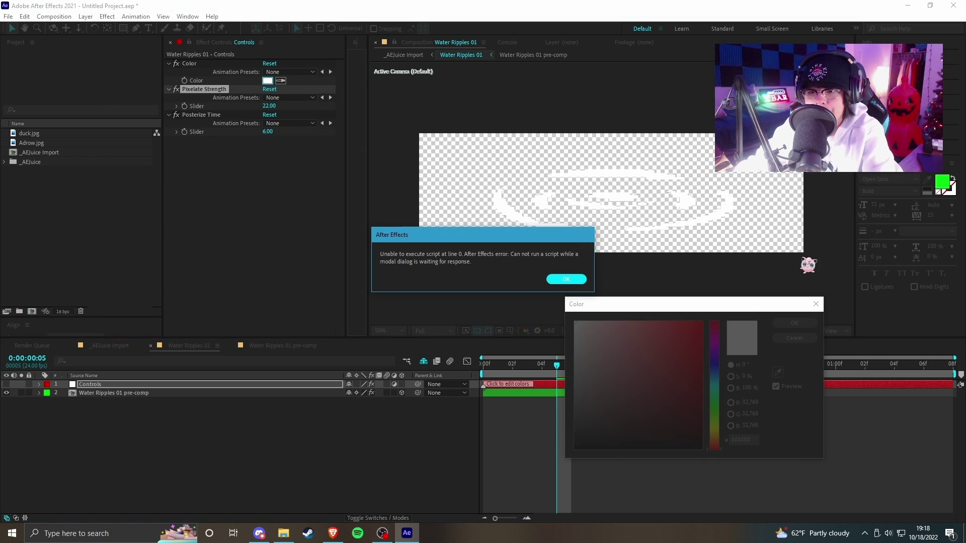
left_click(561, 281)
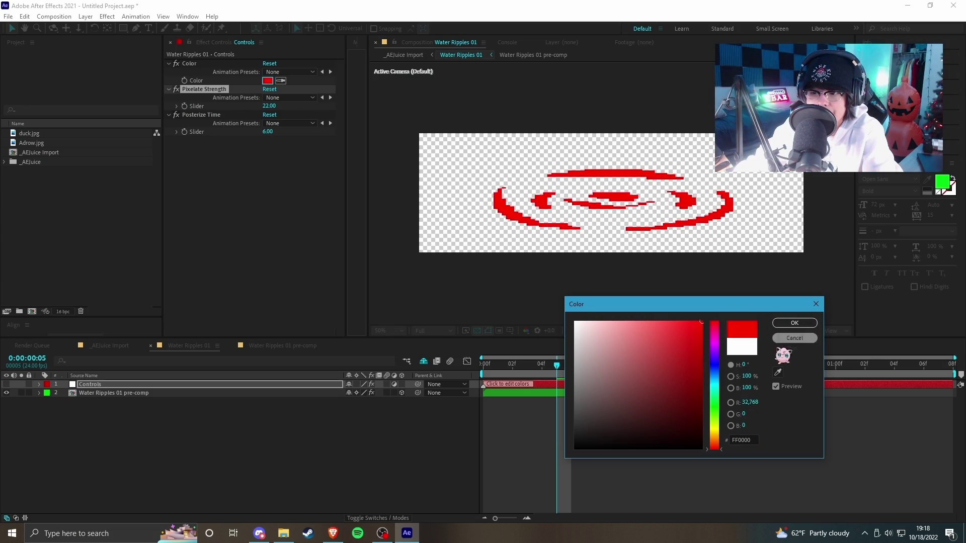
left_click(714, 362)
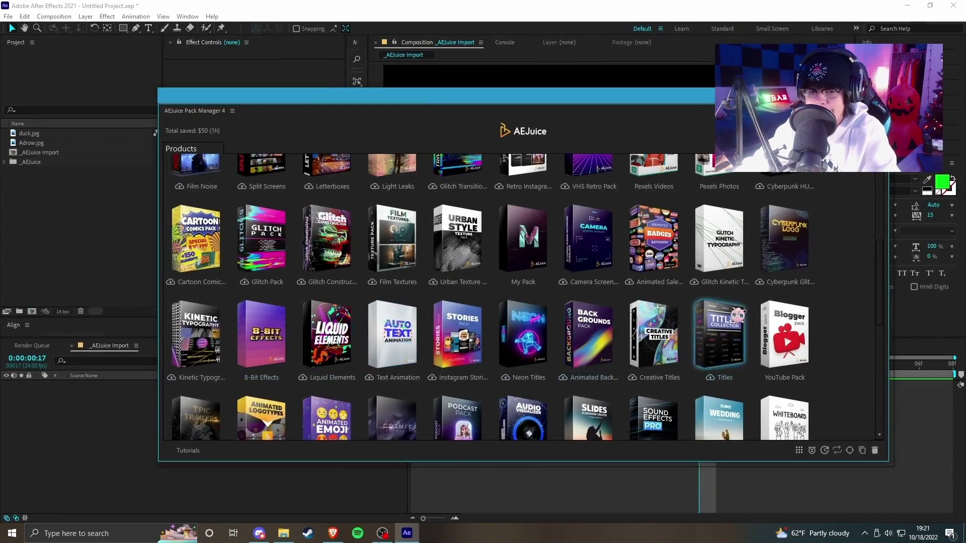
- Look through the purchased packs in AEJuice Pack Manager, from Broken Glass down to Shape Elements 2
scroll(479, 328, "up", 2)
scroll(797, 281, "up", 4)
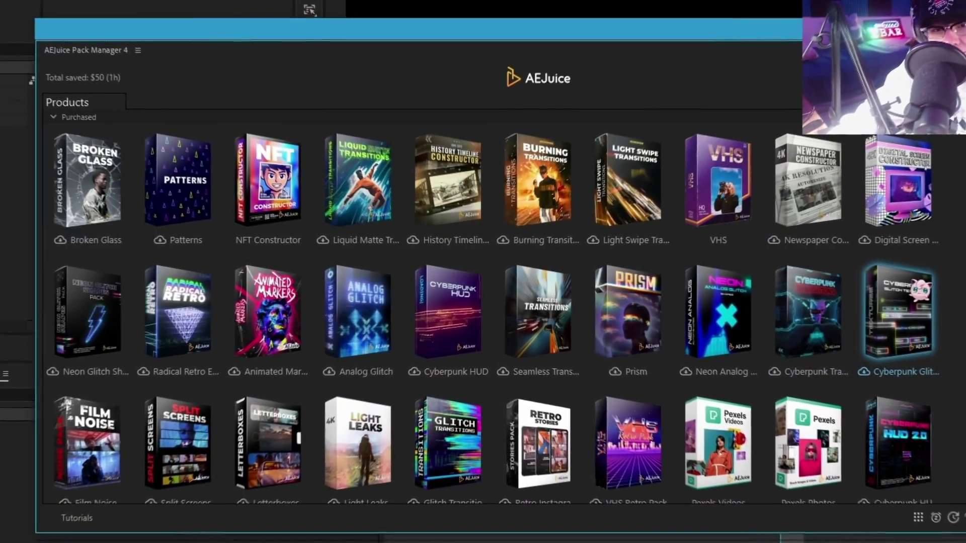
scroll(798, 281, "down", 9)
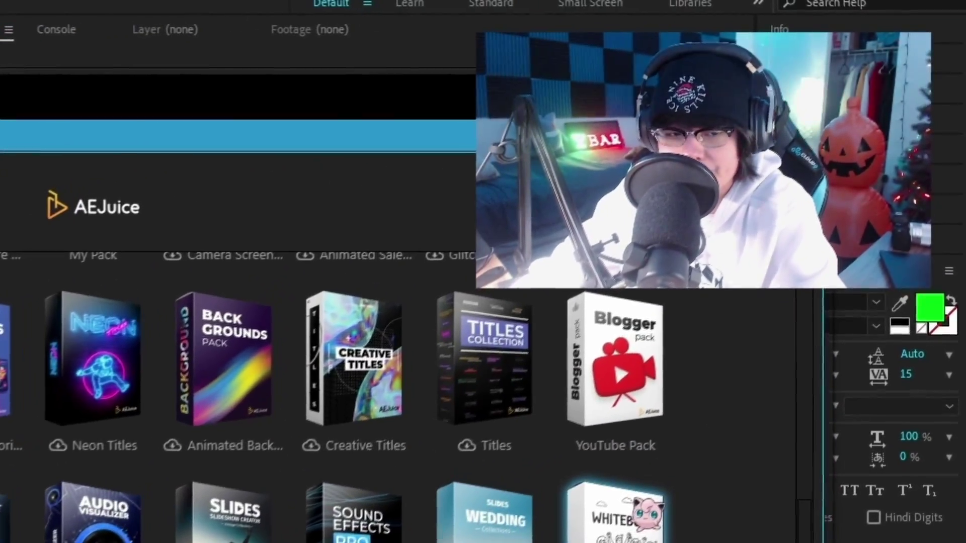
scroll(923, 290, "down", 3)
scroll(923, 288, "up", 2)
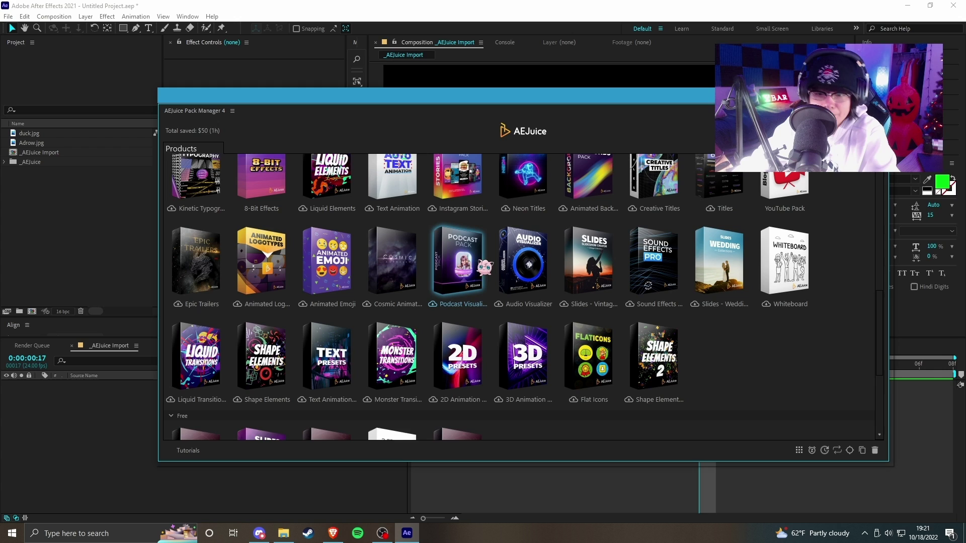
scroll(459, 281, "up", 5)
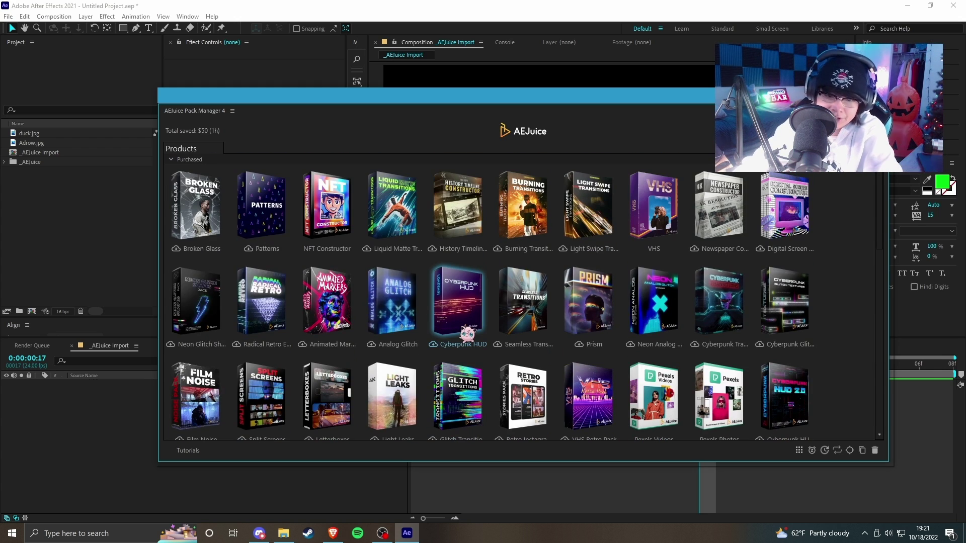
scroll(785, 251, "down", 3)
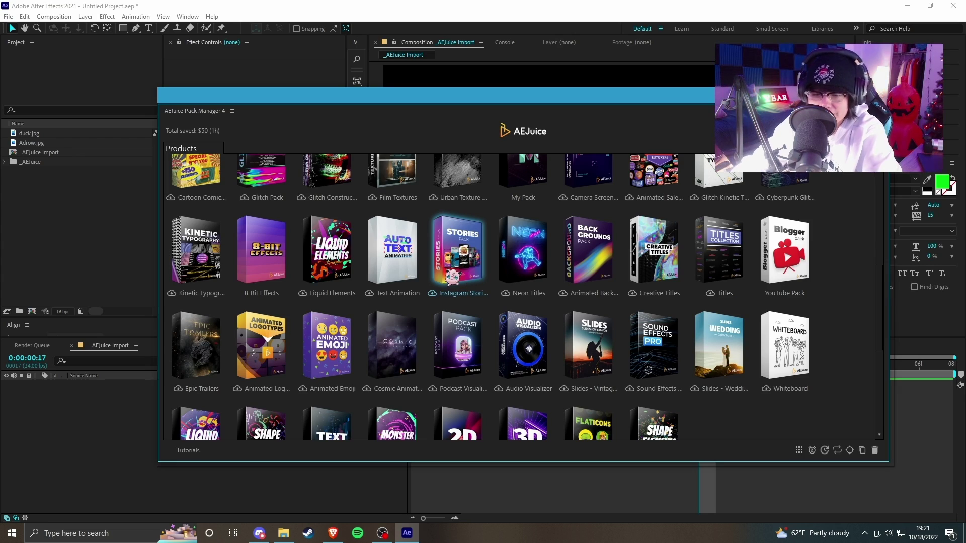
scroll(458, 282, "up", 5)
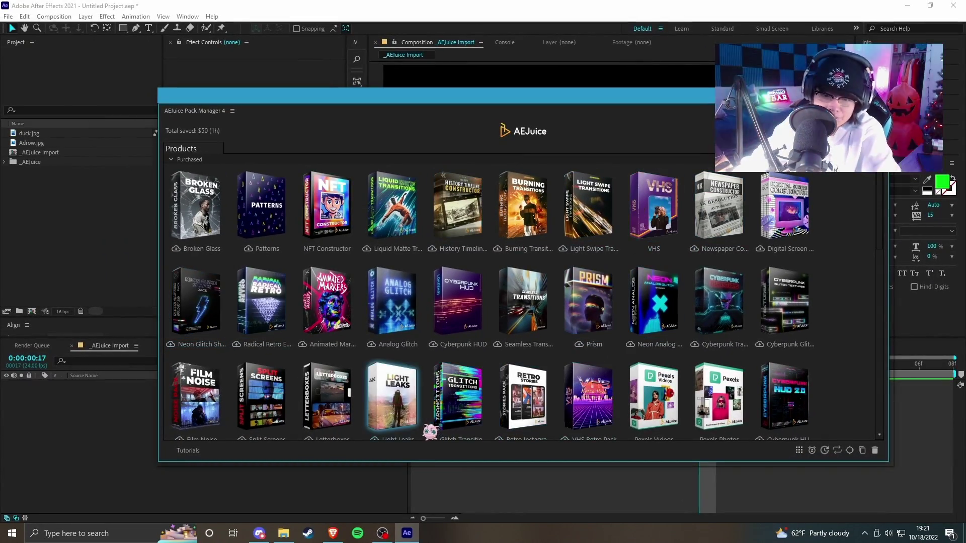
- Download the Analog Glitch and Prism packs, and import the Analog Glitch 29 clip into the composition
left_click(387, 302)
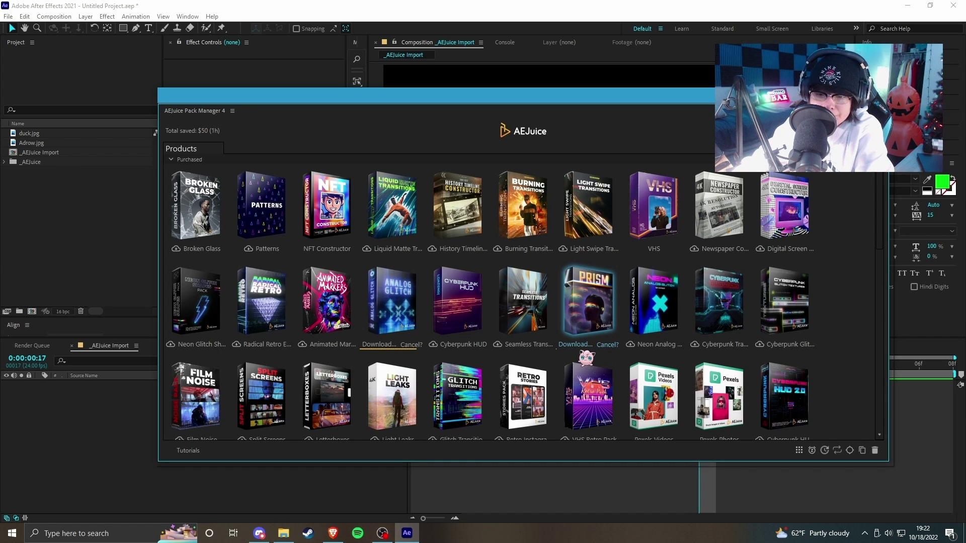
scroll(529, 347, "down", 10)
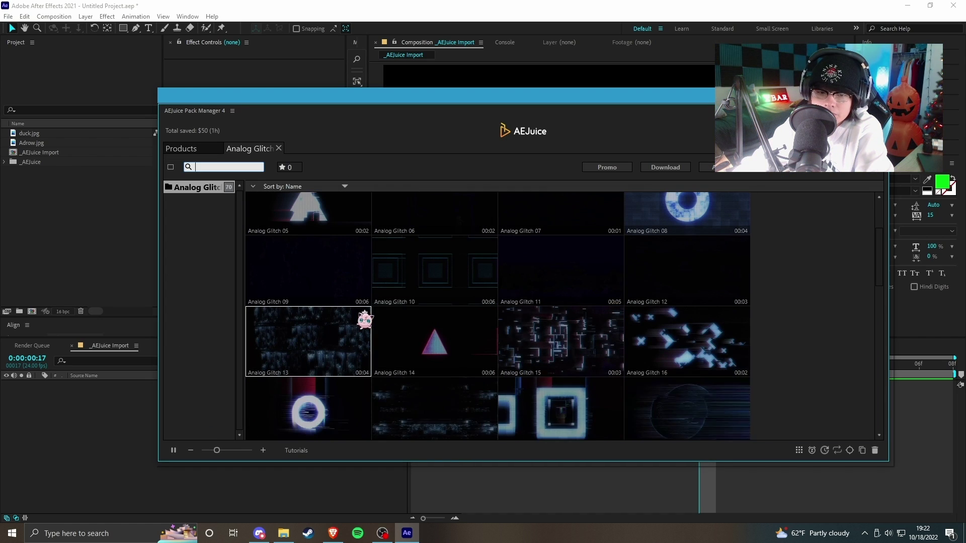
scroll(770, 315, "up", 10)
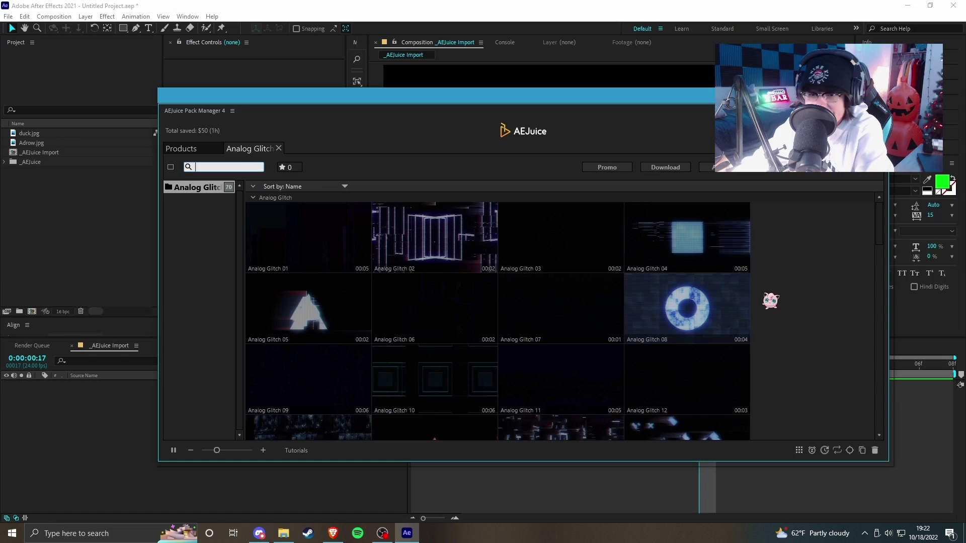
scroll(487, 277, "down", 7)
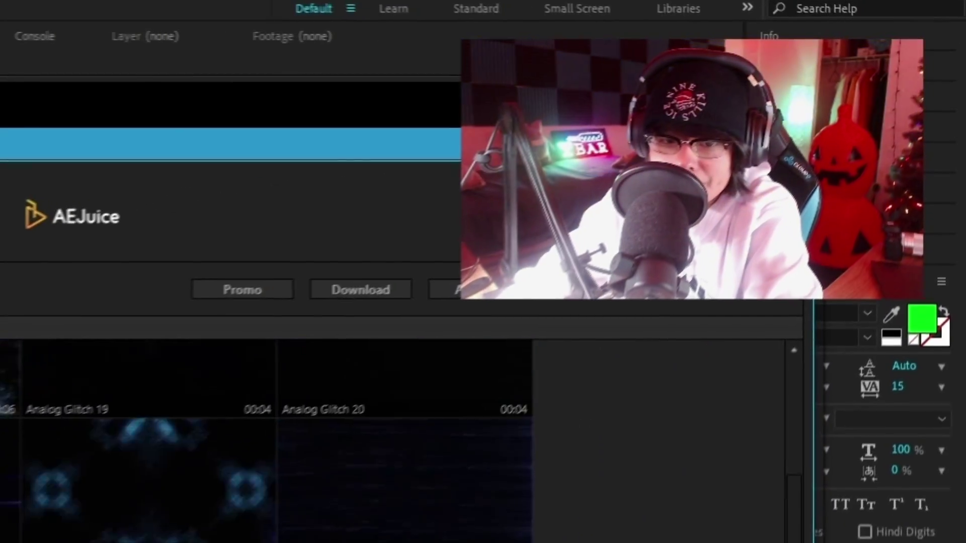
scroll(300, 285, "down", 2)
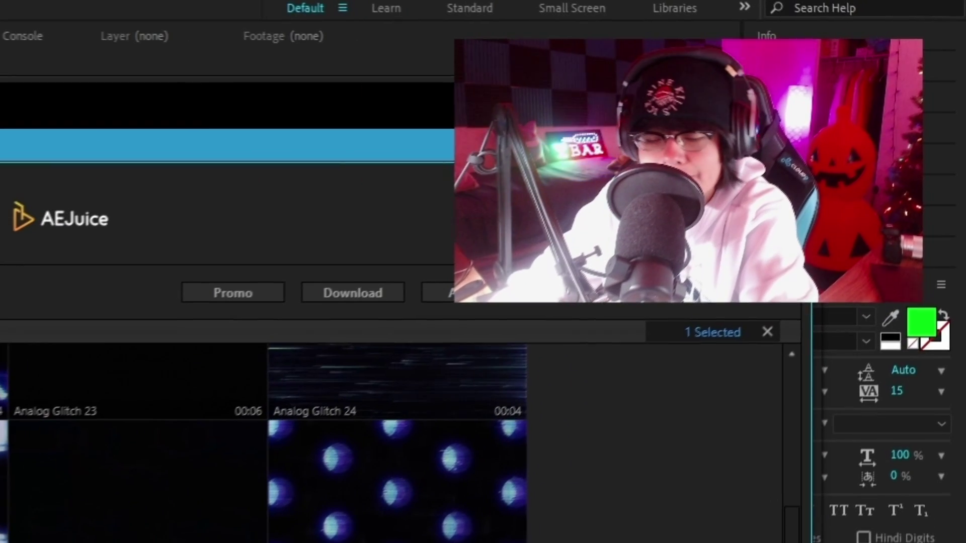
left_click(840, 168)
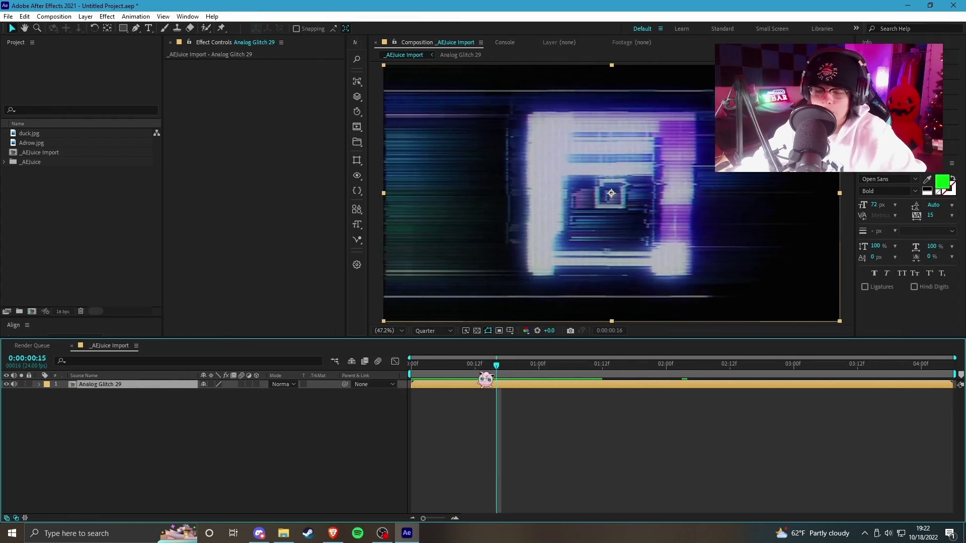
- Open the Analog Glitch 29 composition, scrub through its video layer and return to _AEJuice Import
key("space")
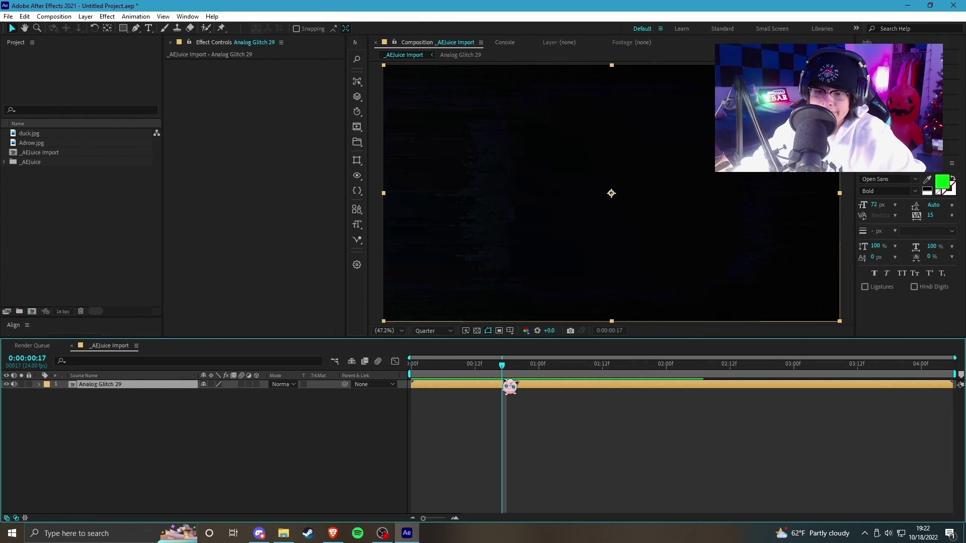
double_click(510, 384)
left_click(376, 385)
left_click_drag(405, 367, 487, 368)
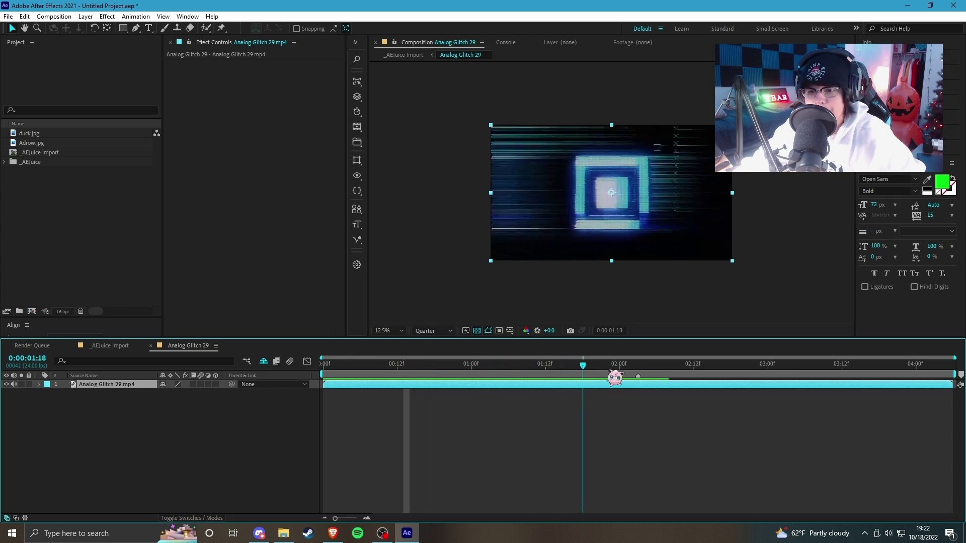
left_click(120, 347)
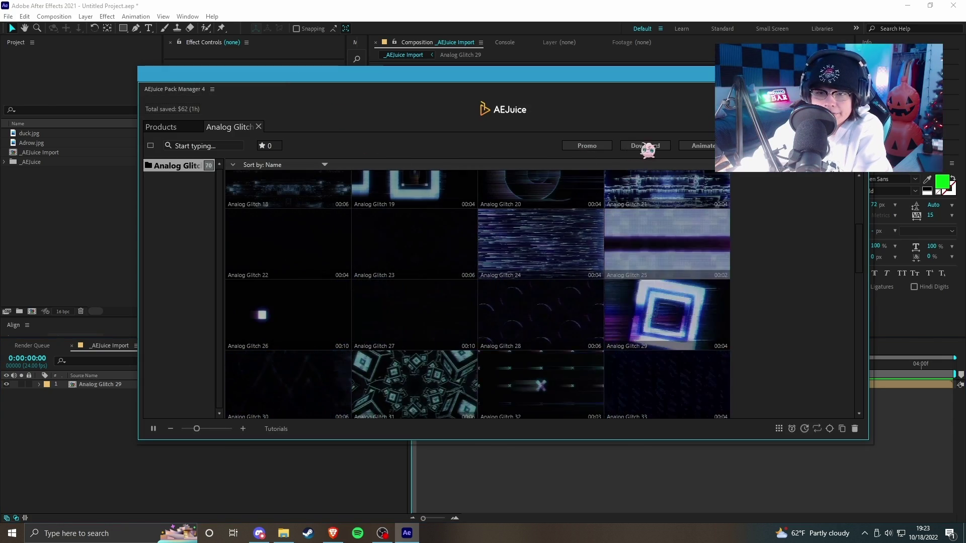
- Open the Prism pack and look through its Basic, Broken and Kaliedoscope Prism effects
left_click(172, 128)
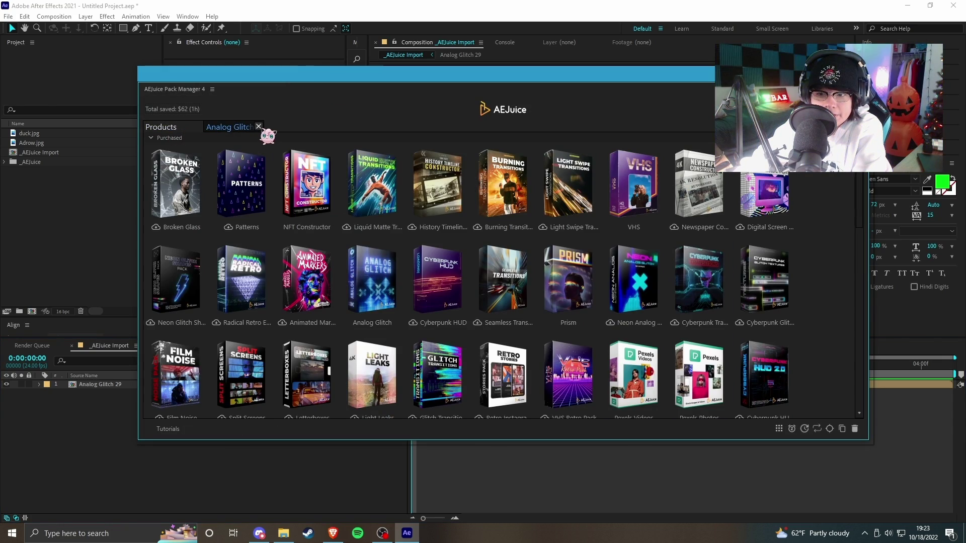
left_click(571, 277)
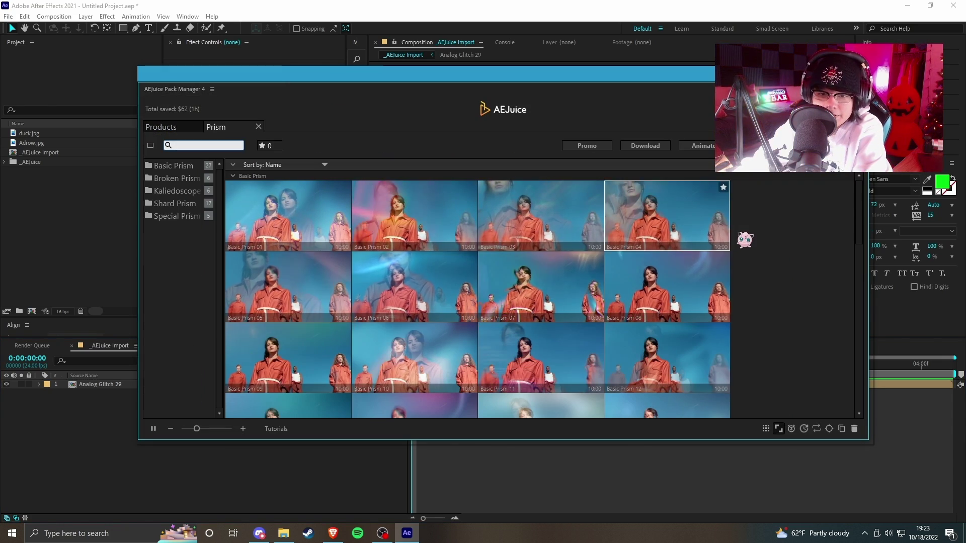
scroll(461, 323, "down", 8)
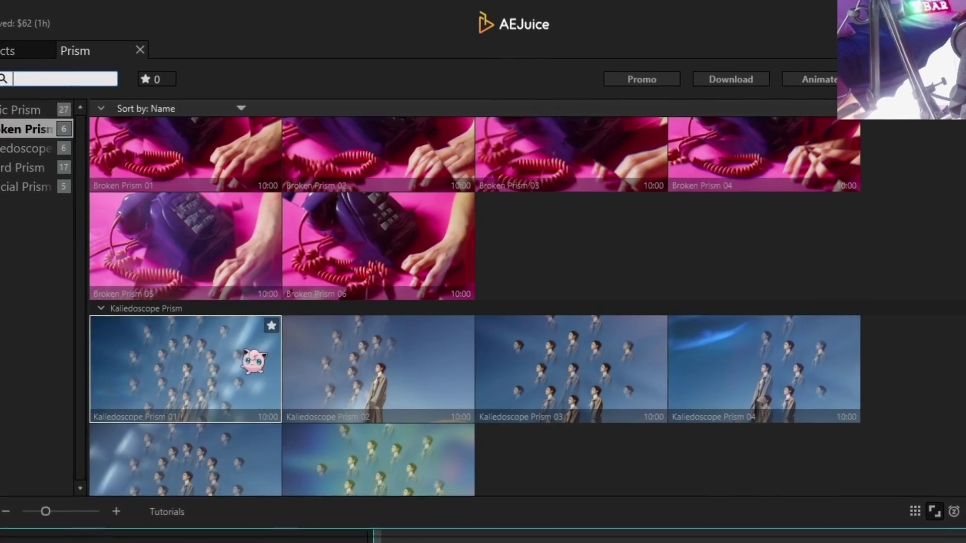
scroll(254, 360, "up", 2)
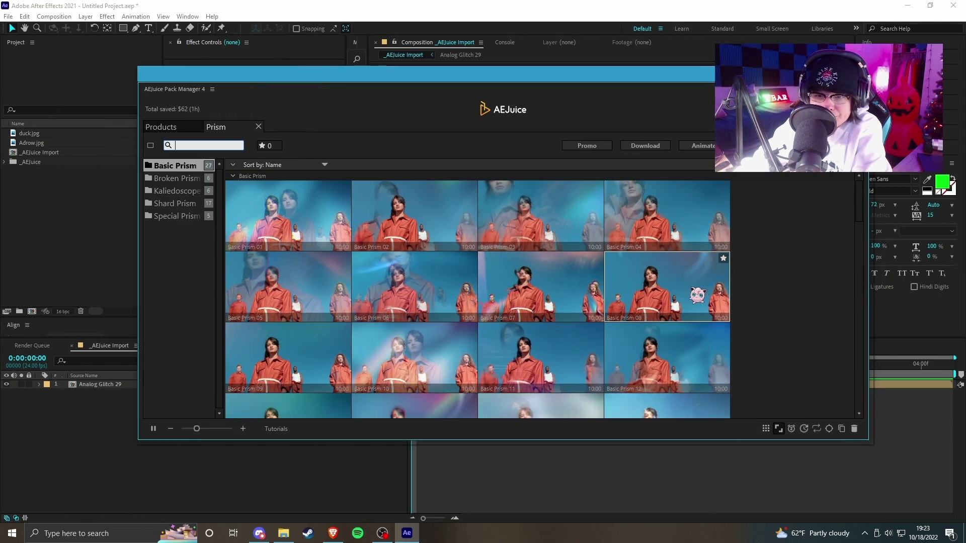
scroll(518, 302, "down", 4)
scroll(518, 306, "up", 4)
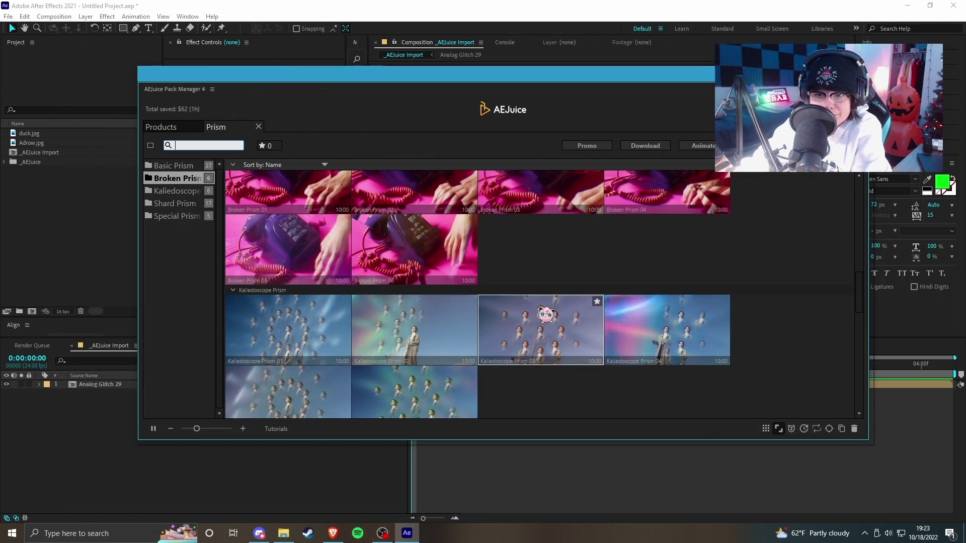
scroll(427, 314, "down", 3)
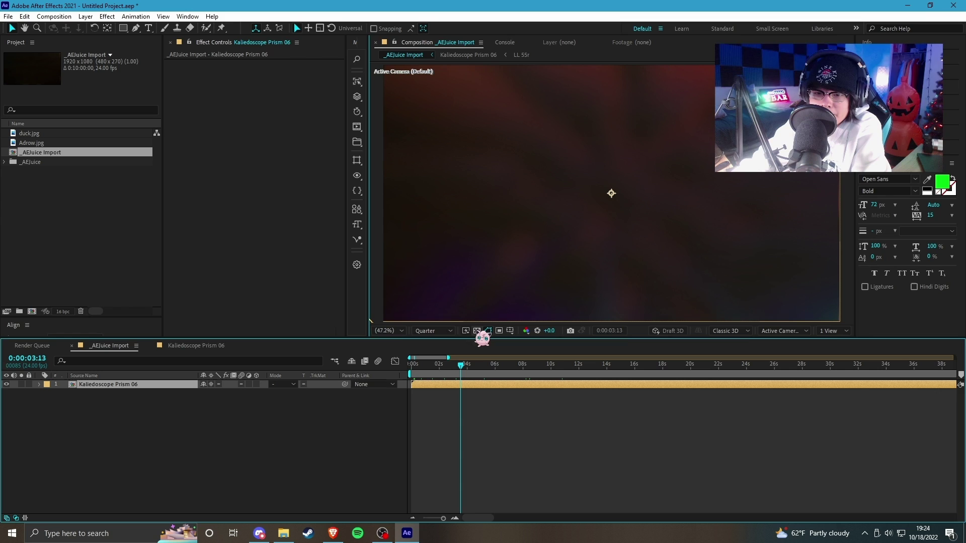
- Preview the imported Kaliedoscope Prism 06 at 0:00:01:13 and toggle the transparency grid
left_click(432, 368)
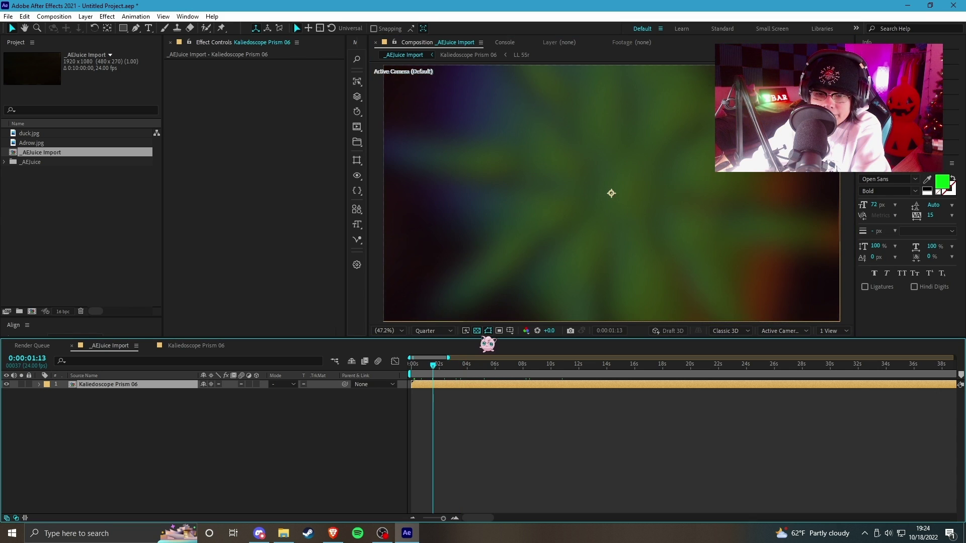
left_click(478, 332)
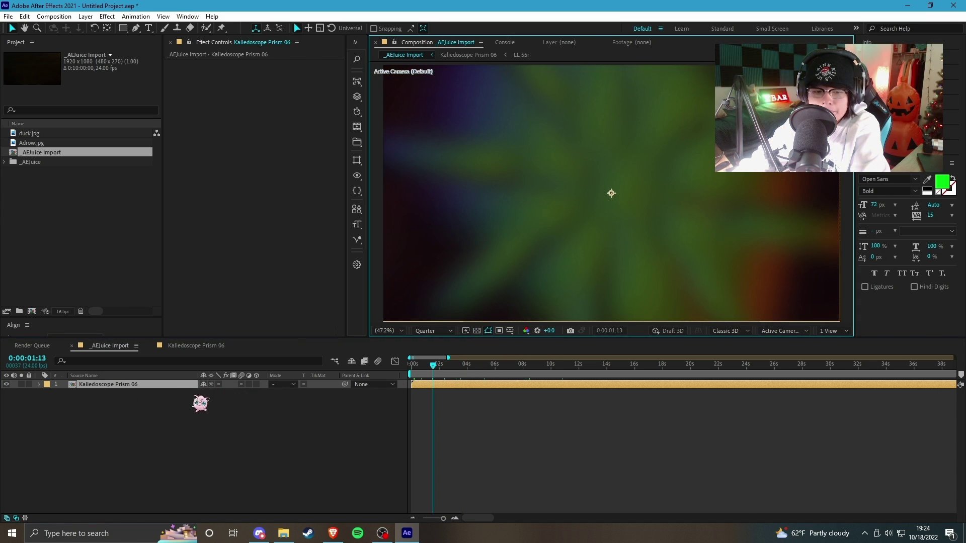
- Open the Kaliedoscope Prism 06 composition, look through its layer stack and hide the shy layers
right_click(272, 397)
left_click(280, 410)
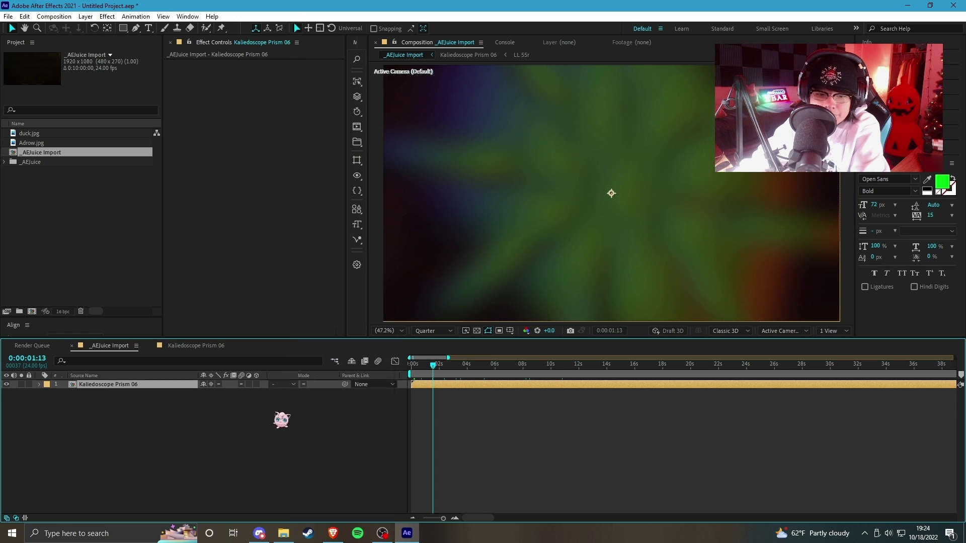
double_click(247, 386)
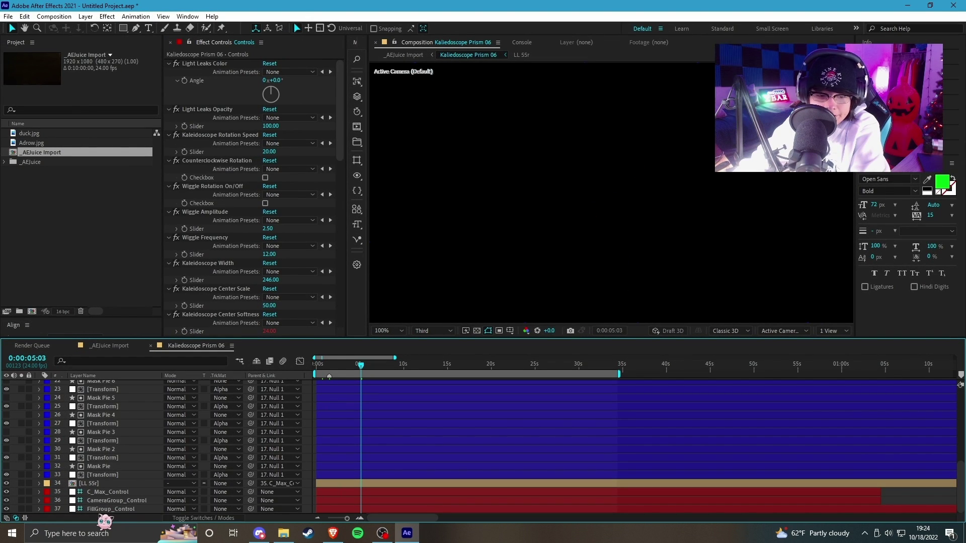
scroll(113, 462, "up", 3)
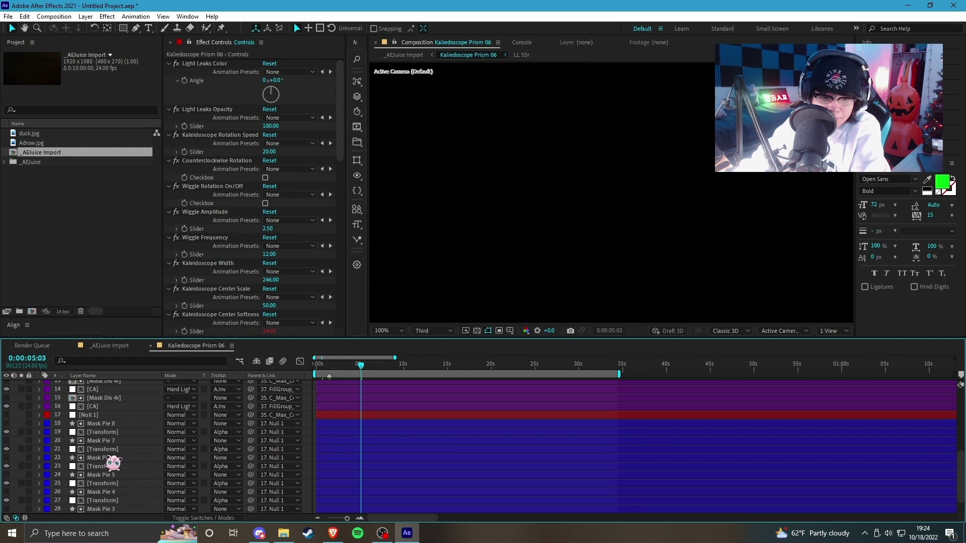
scroll(118, 498, "up", 4)
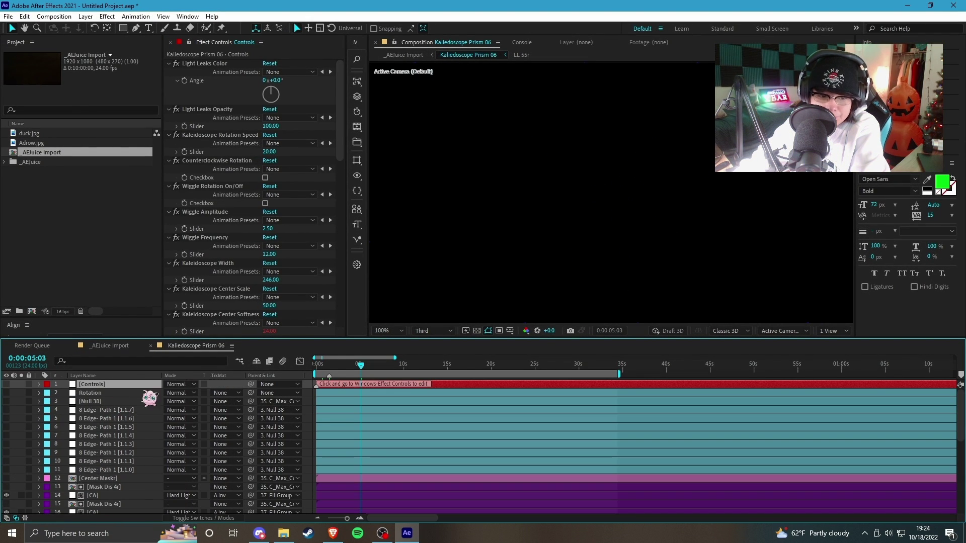
left_click(257, 362)
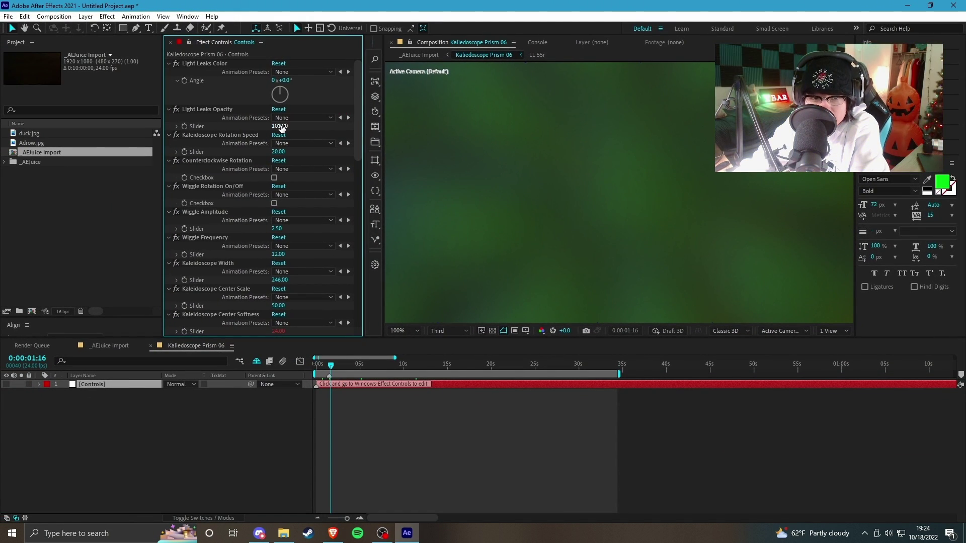
- Set the Light Leaks Opacity to 266 and the Light Leaks Color angle to 124°, and preview the prism in _AEJuice Import
left_click_drag(278, 127, 354, 120)
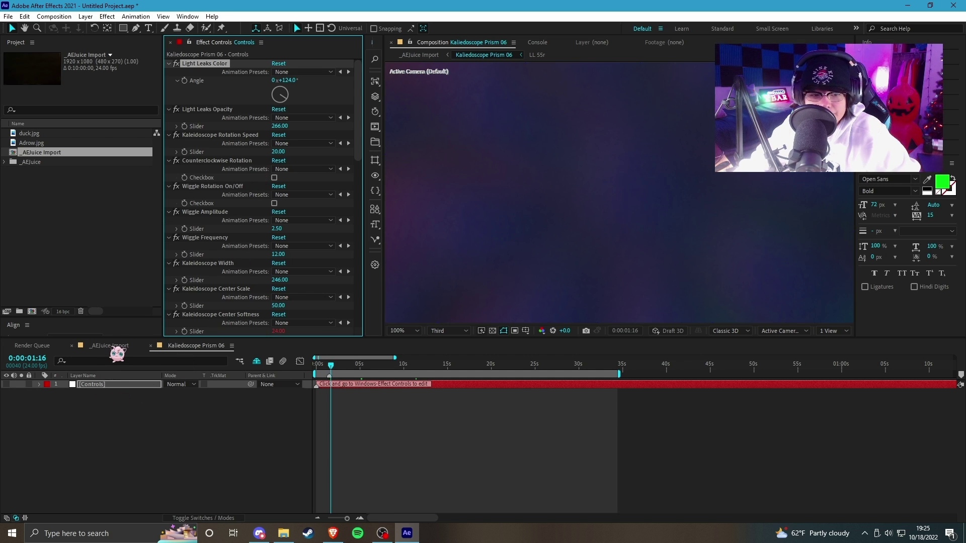
left_click(110, 347)
left_click(461, 364)
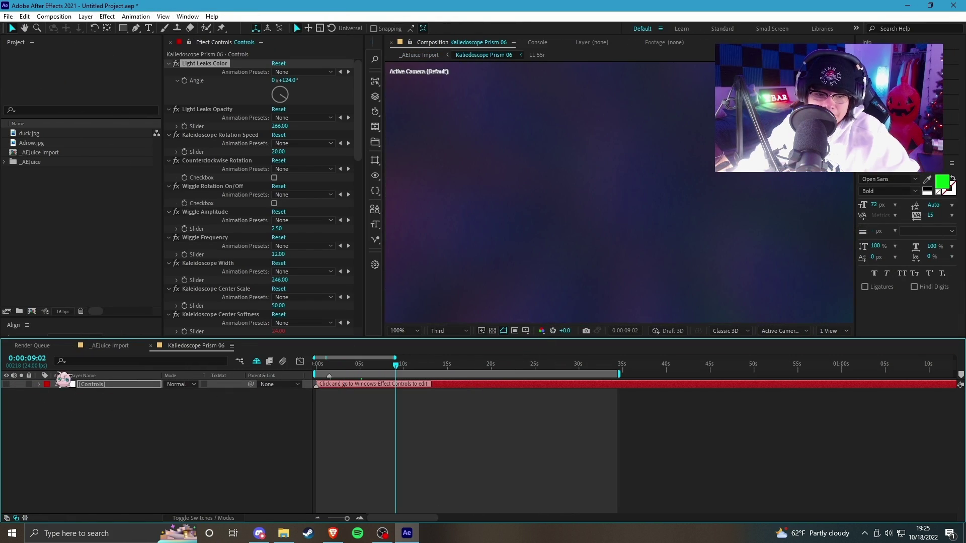
left_click_drag(359, 151, 360, 150)
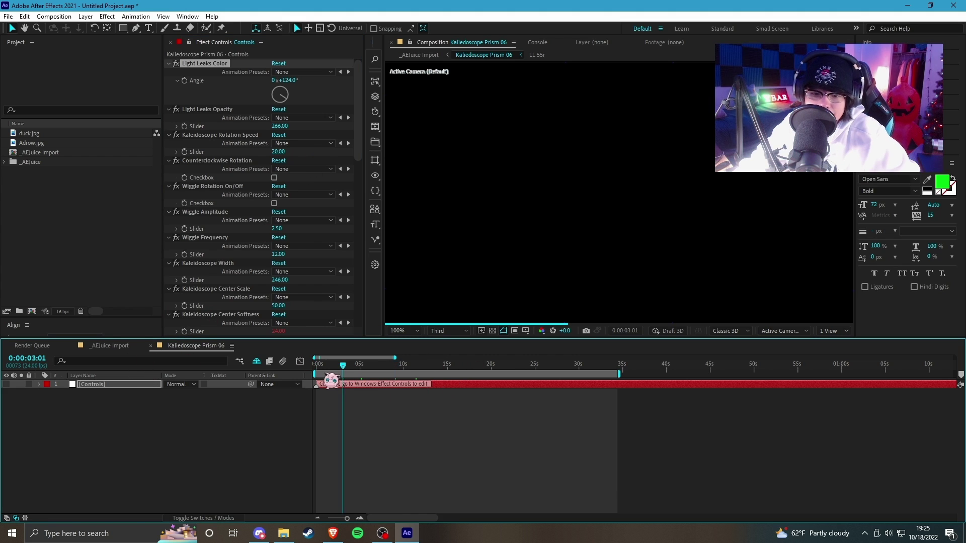
left_click(111, 345)
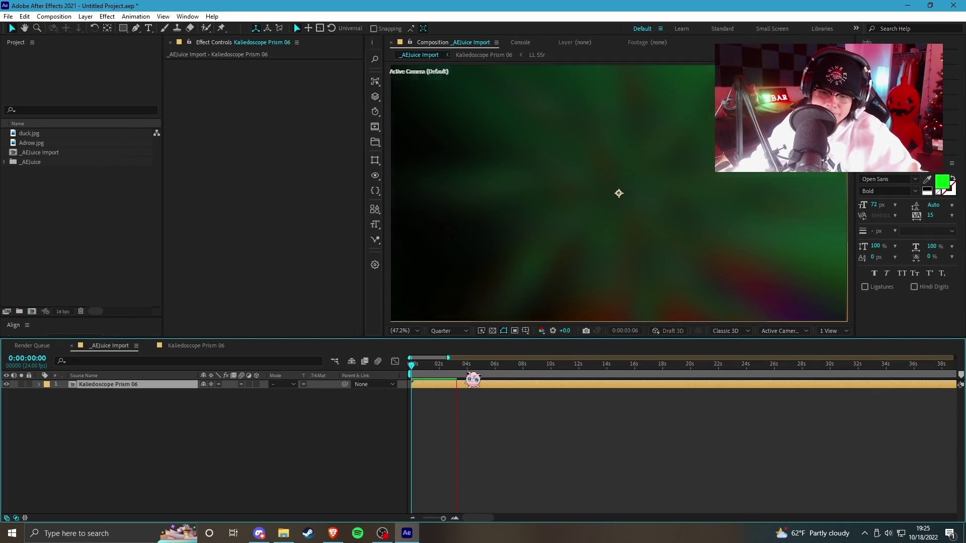
left_click(694, 371)
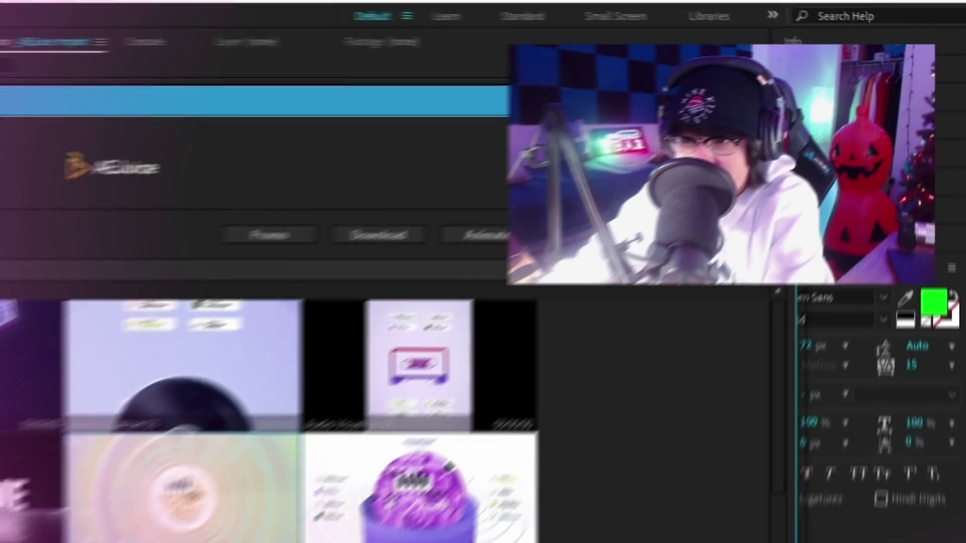
- Add Audio Visualizer 07 to the composition and import lolol.mp3 from the Music - YouTube folder into the project
double_click(184, 496)
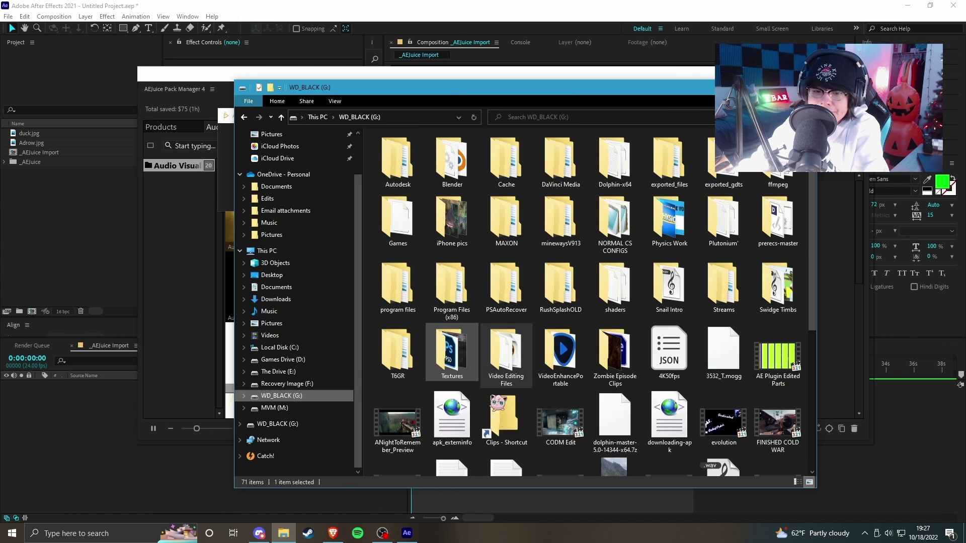
scroll(655, 352, "down", 10)
left_click(745, 453)
double_click(749, 458)
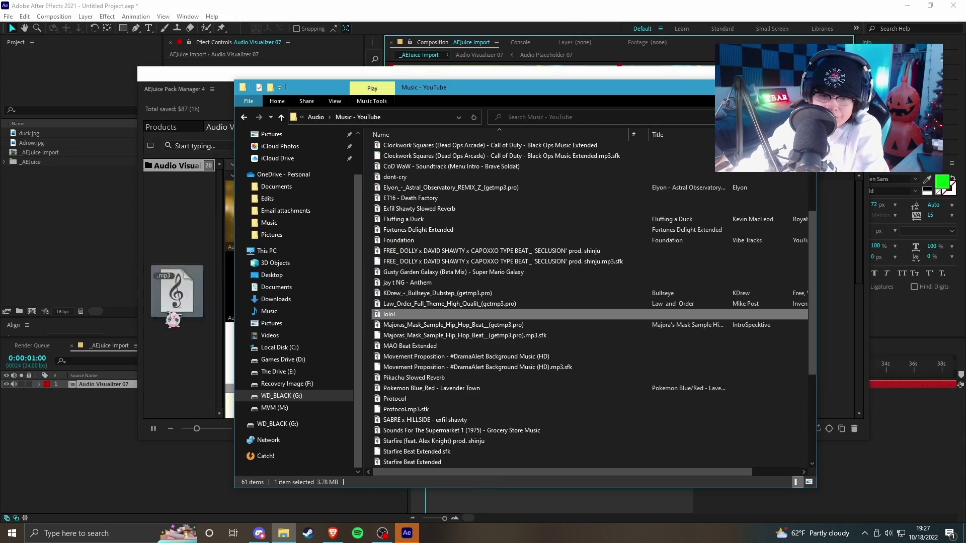
left_click_drag(173, 320, 45, 257)
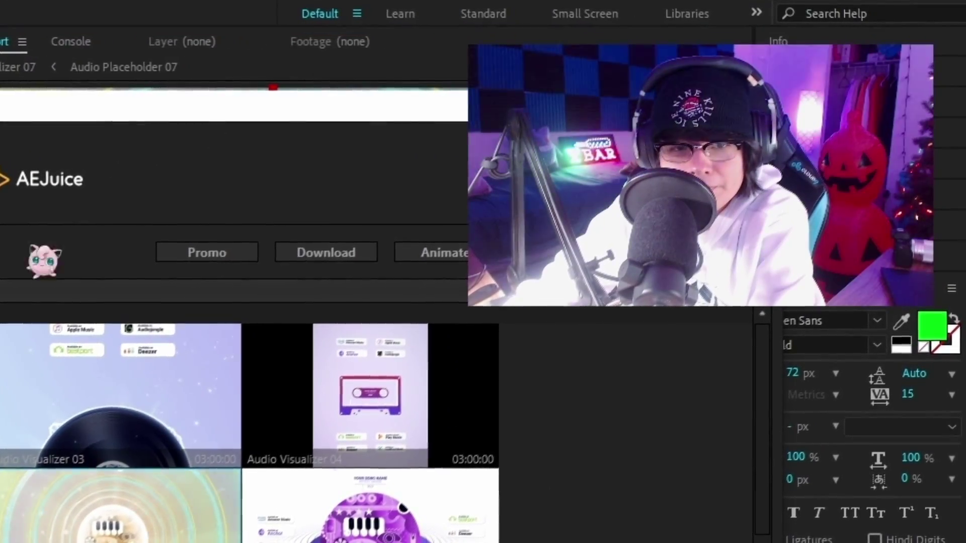
left_click(756, 106)
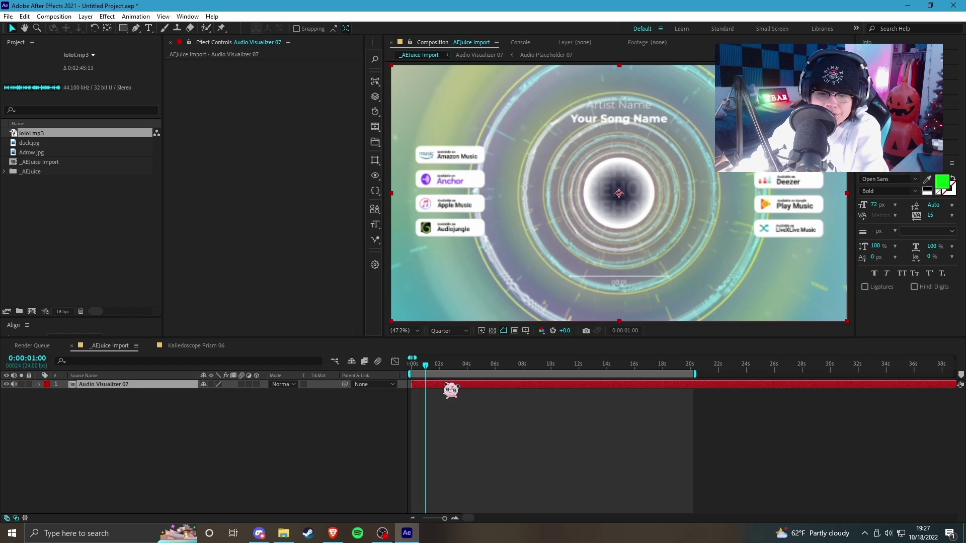
- Open the Audio Visualizer 07 composition, look through the Controls layer's effects and set Main Color 2 to red
double_click(442, 385)
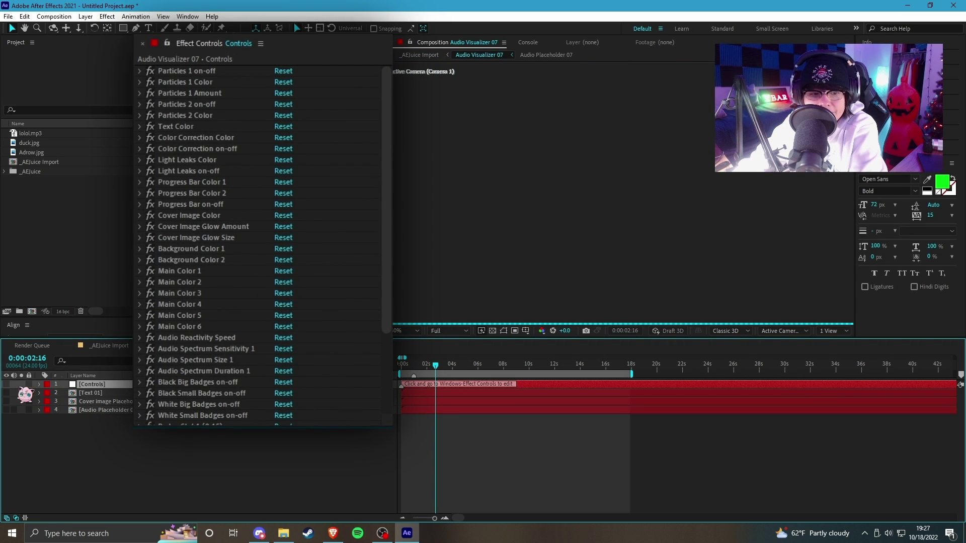
left_click_drag(386, 147, 375, 85)
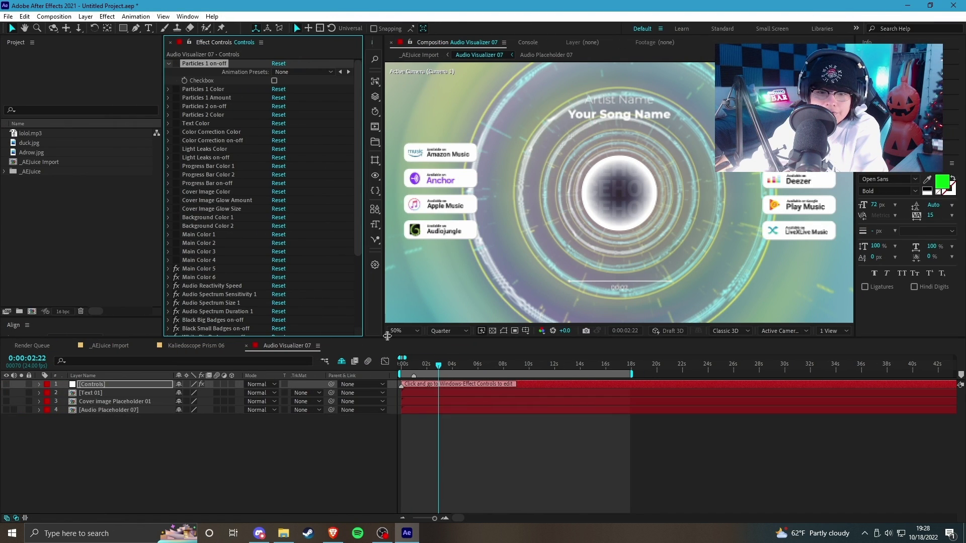
scroll(201, 191, "down", 4)
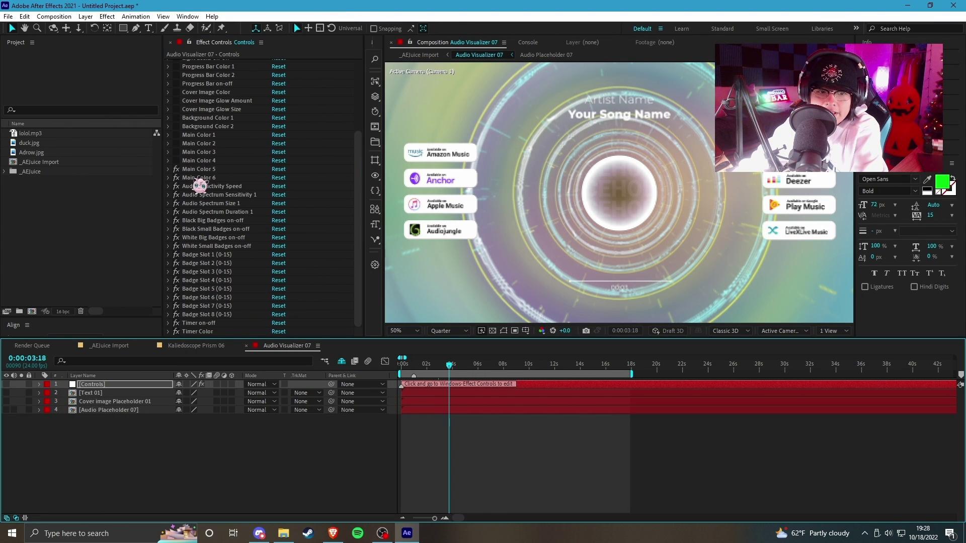
left_click(448, 366)
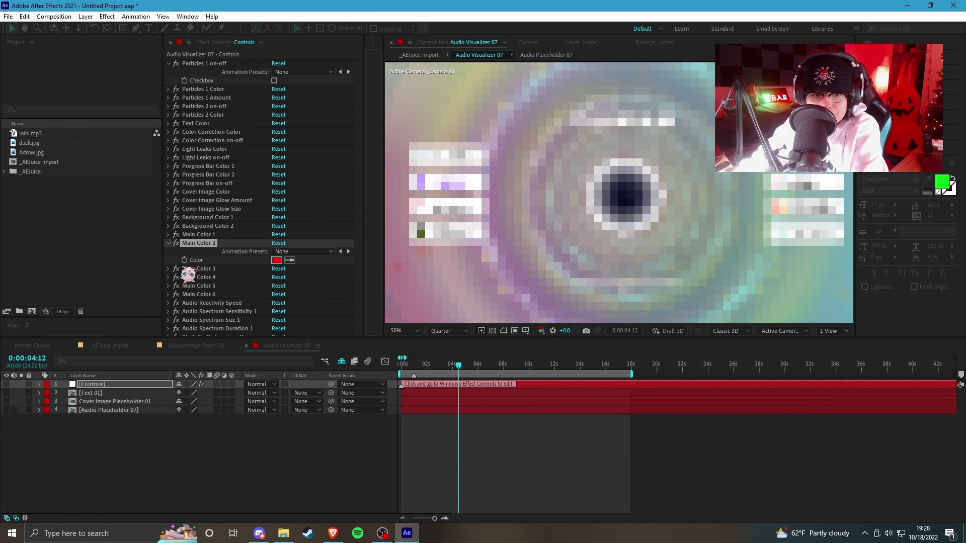
- Set the visualizer's Main Color 3 to yellow
left_click(277, 286)
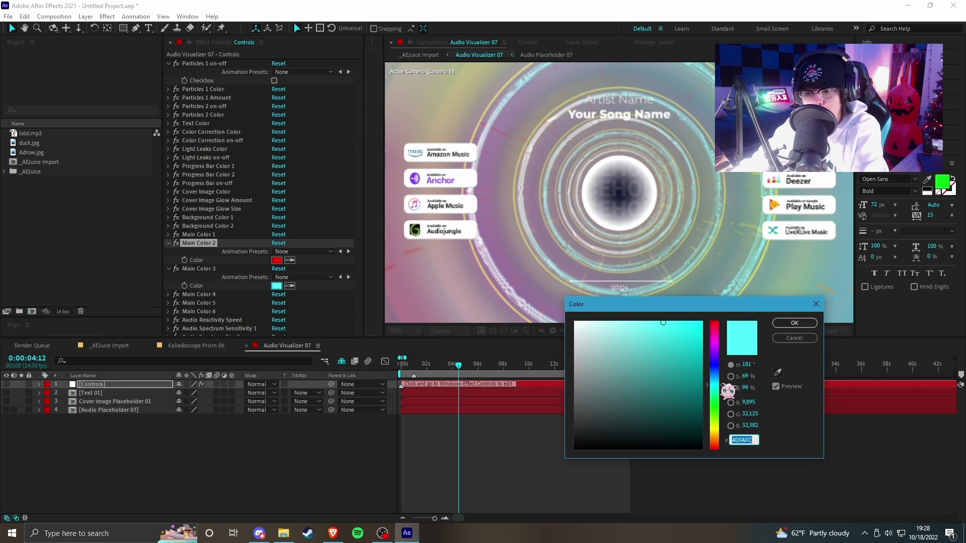
left_click(715, 428)
left_click(795, 323)
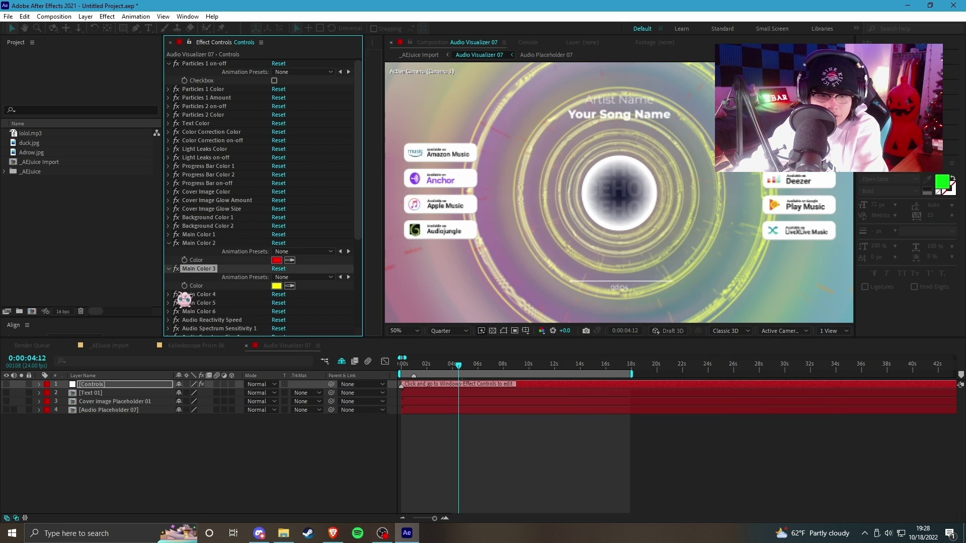
- Set the visualizer's Main Color 4 to white (FFFFFF) and Main Color 6 to blue
left_click(169, 294)
scroll(271, 306, "down", 1)
left_click(276, 289)
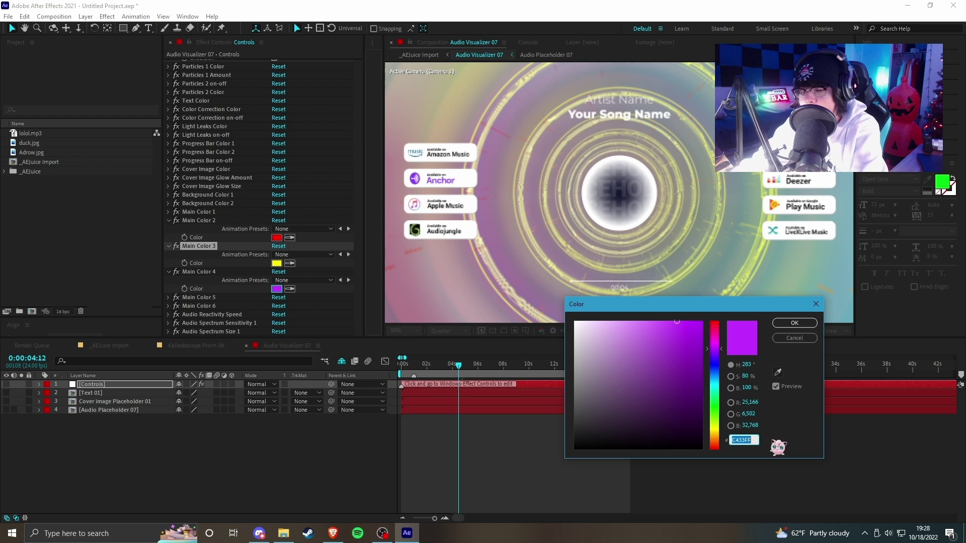
left_click(714, 406)
left_click(795, 323)
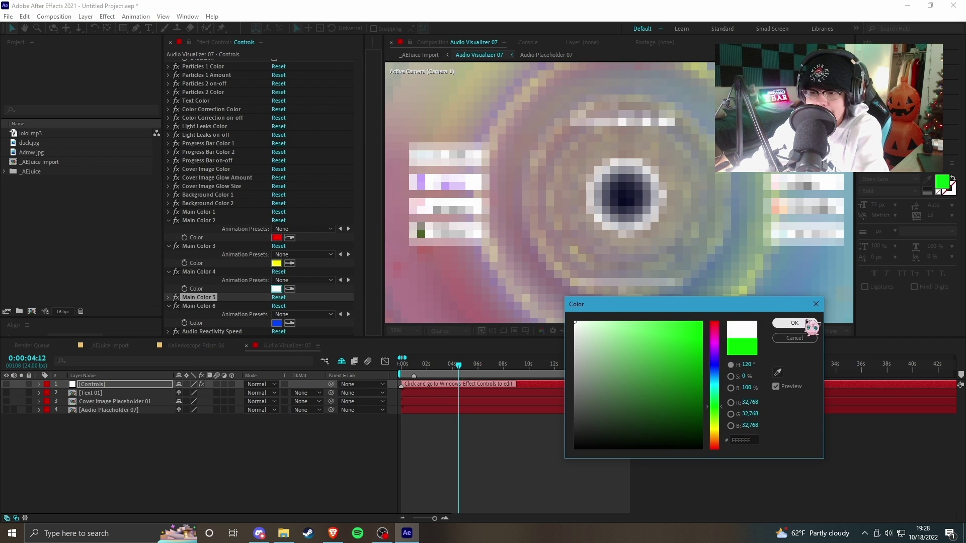
left_click(806, 324)
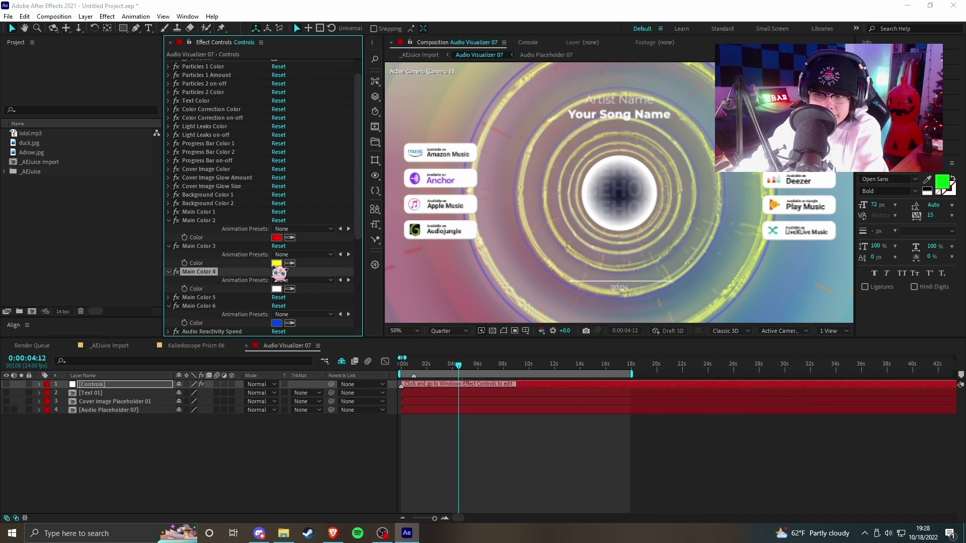
- Change the visualizer's Main Color 3 to a pale, near-white tint
left_click(276, 264)
left_click(714, 342)
left_click(599, 321)
left_click(795, 322)
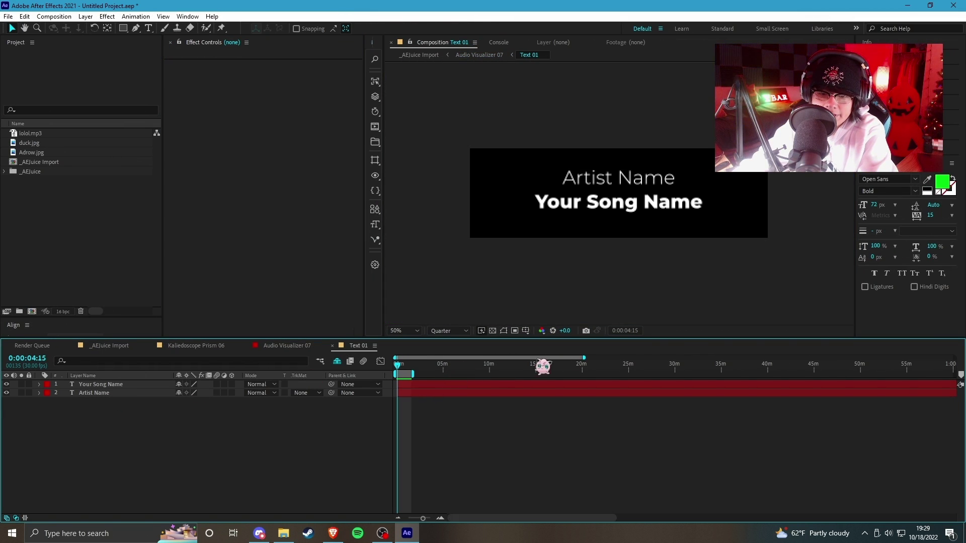
- In the Text 01 composition, change the song name to "song" and the artist name to "sing", and return to Audio Visualizer 07
double_click(103, 385)
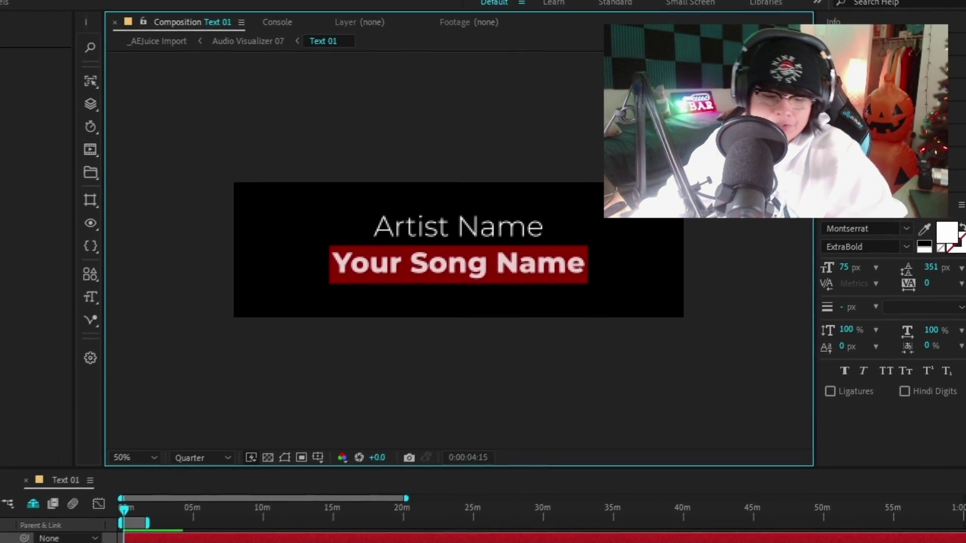
type("song")
double_click(68, 399)
type("sing")
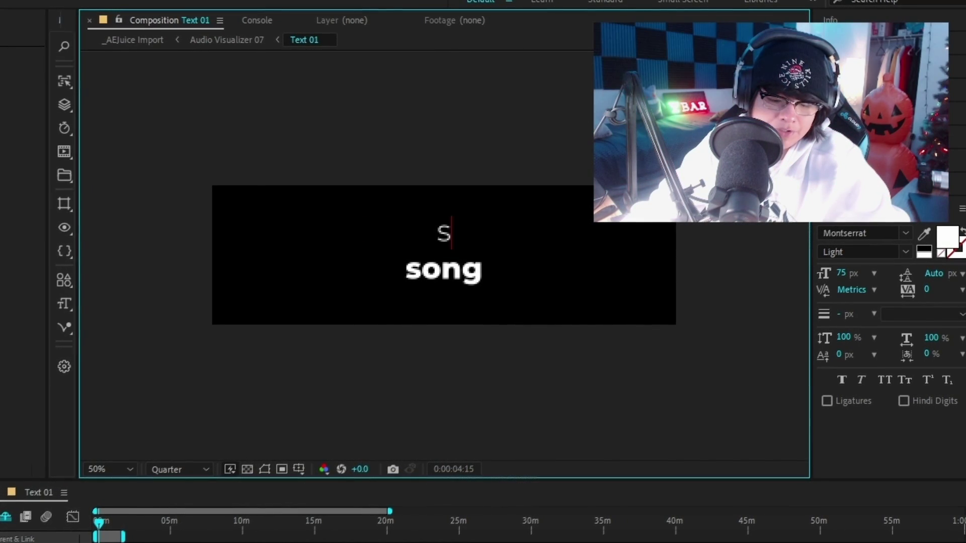
left_click(533, 428)
left_click(274, 351)
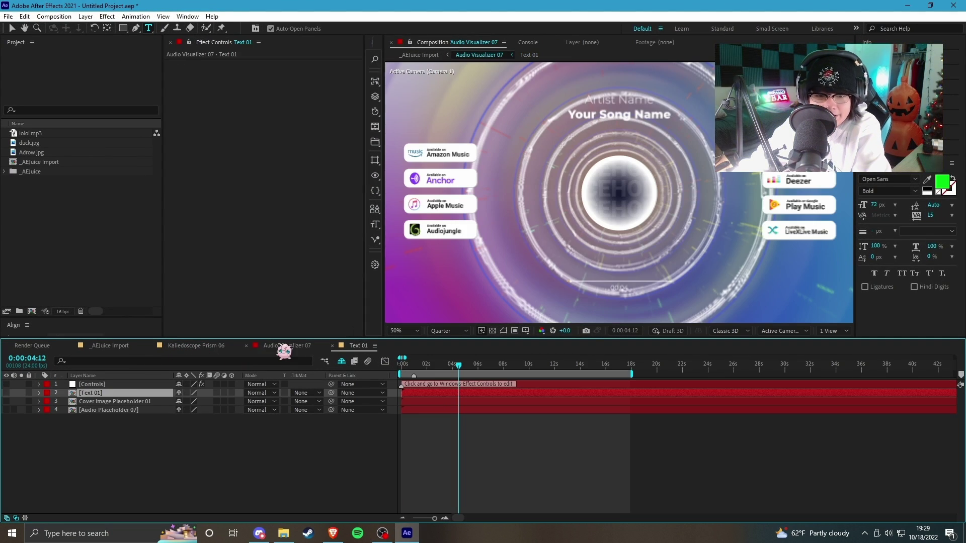
- Place Oayx.jpg above Placeholder.png in the Cover image 01 composition, scale it to 67%, and return to Audio Visualizer 07
double_click(128, 402)
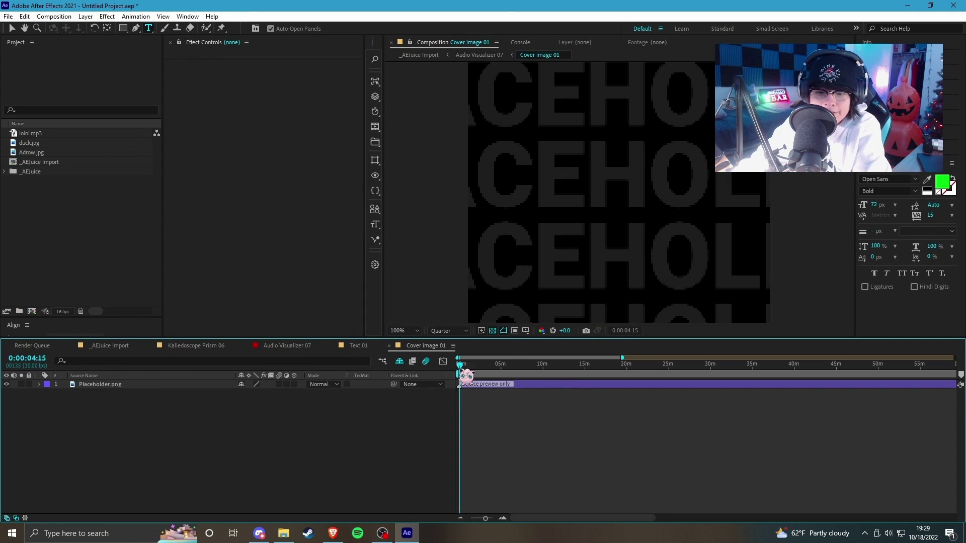
left_click(269, 538)
left_click_drag(31, 134, 487, 354)
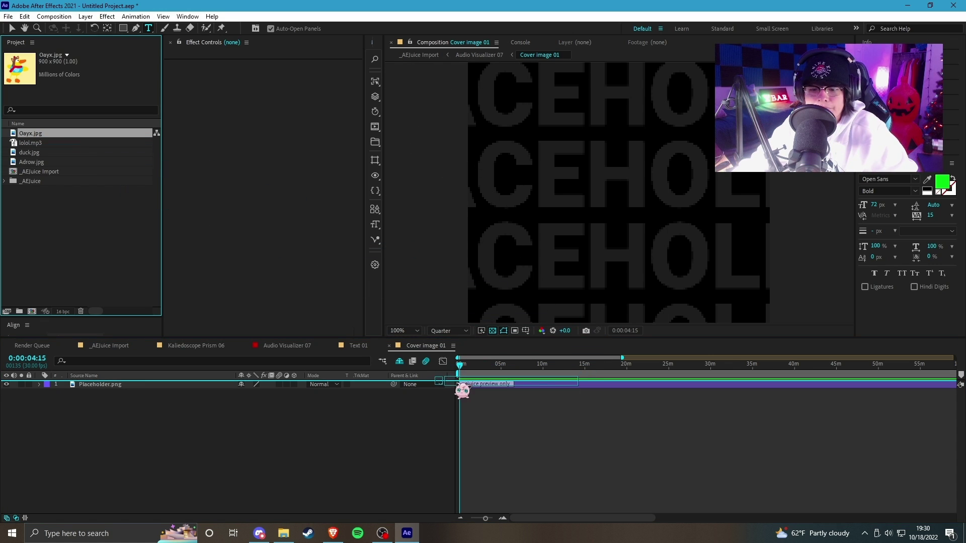
left_click_drag(457, 385, 457, 385)
key("s")
left_click_drag(268, 394, 254, 395)
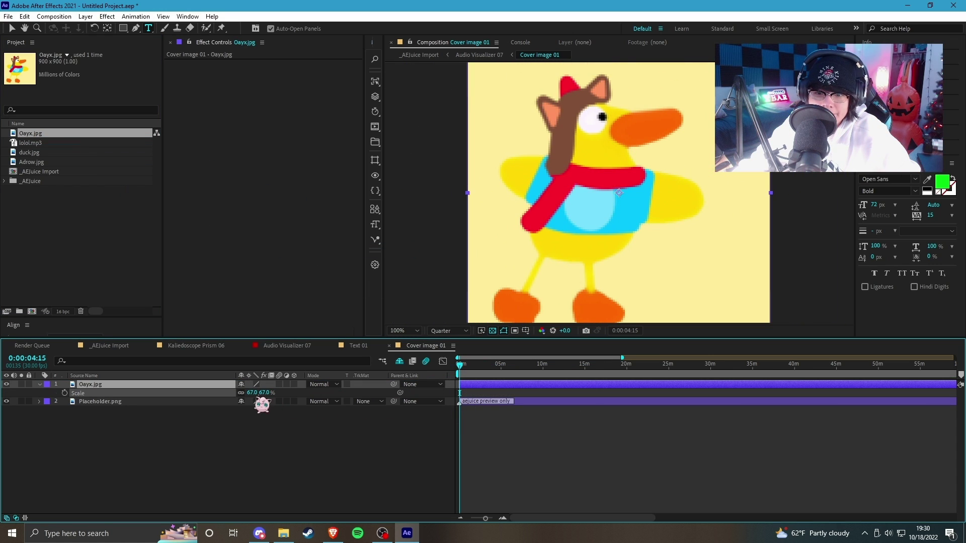
left_click(289, 347)
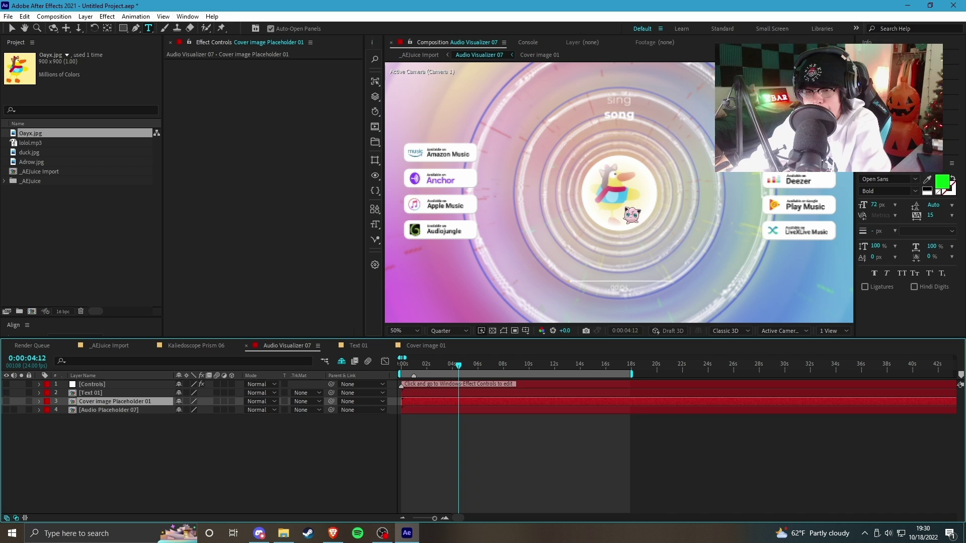
left_click(140, 453)
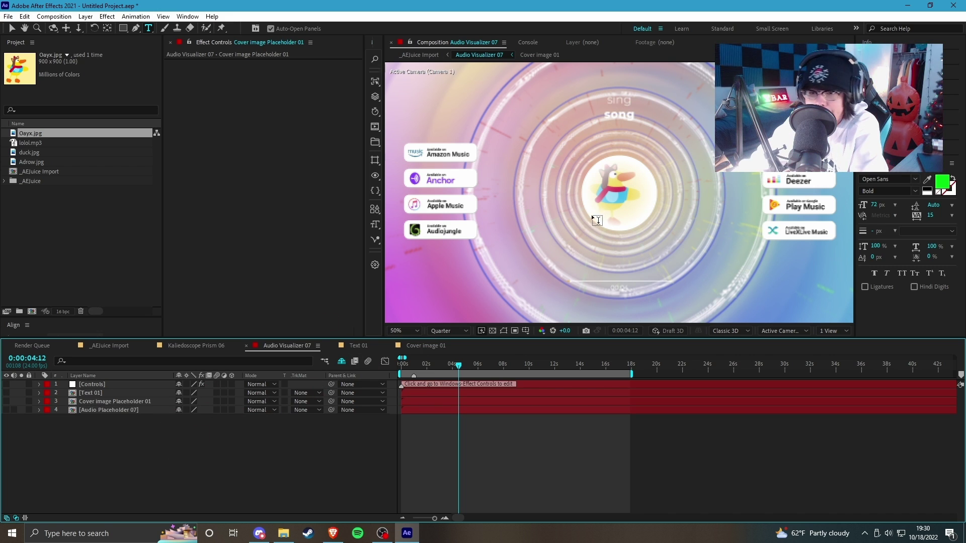
- Add lolol.mp3 to the Audio Placeholder 07 composition and preview the finished visualizer in _AEJuice Import
double_click(103, 410)
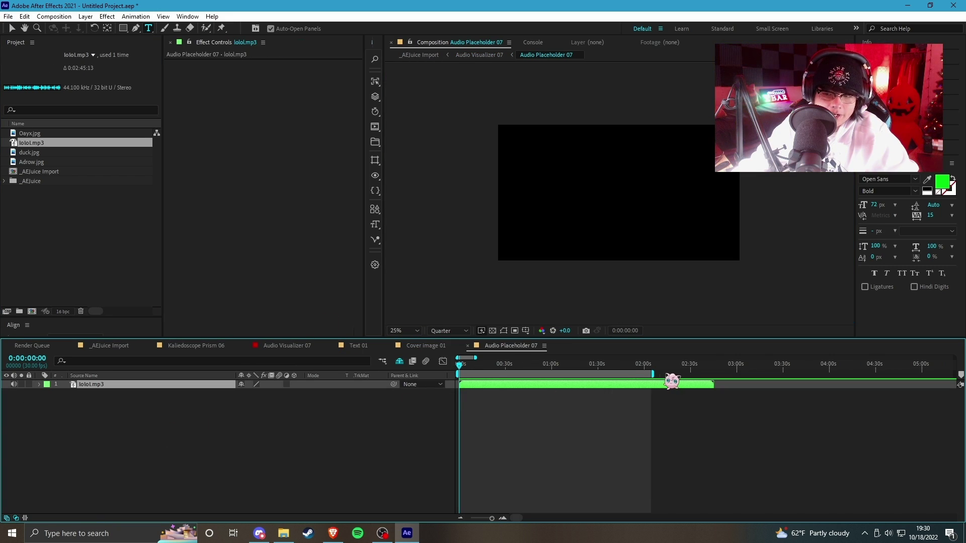
left_click(115, 347)
key("space")
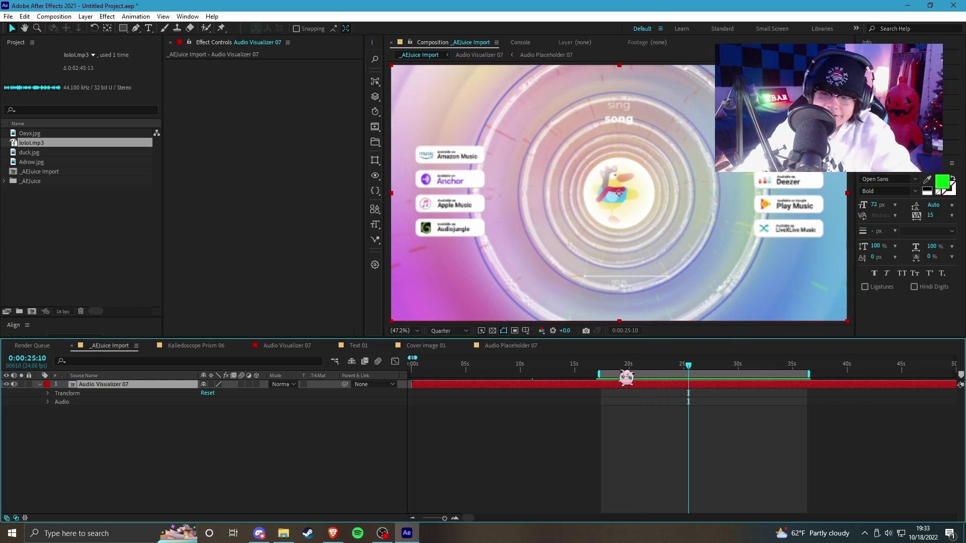
left_click_drag(620, 371, 635, 368)
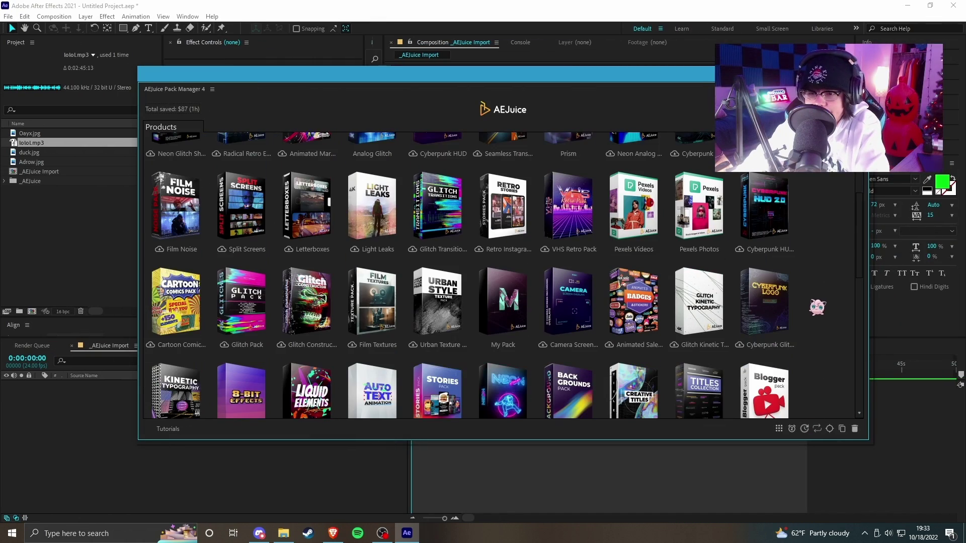
- Look through the product list and open the Sound Effects Pro pack
scroll(818, 307, "down", 2)
scroll(818, 305, "down", 8)
scroll(825, 292, "up", 4)
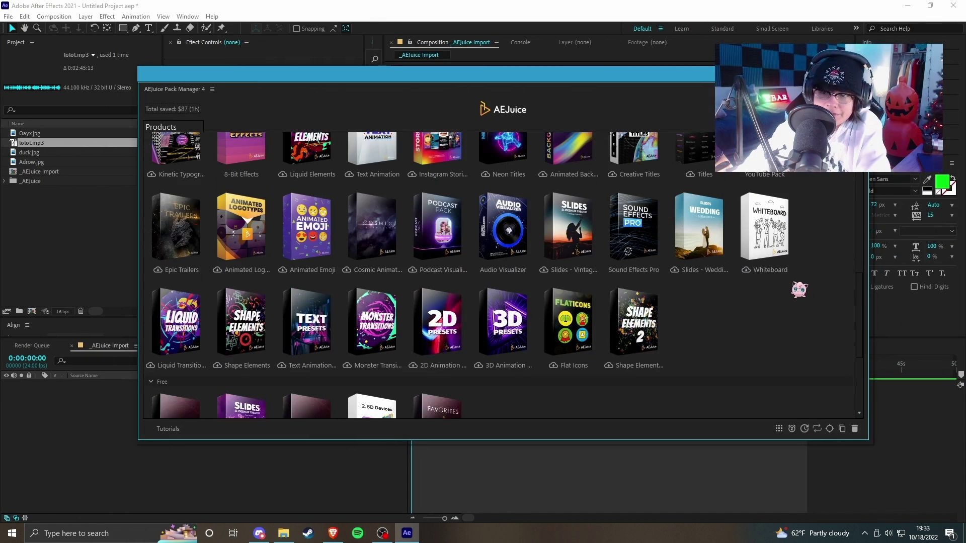
left_click(635, 217)
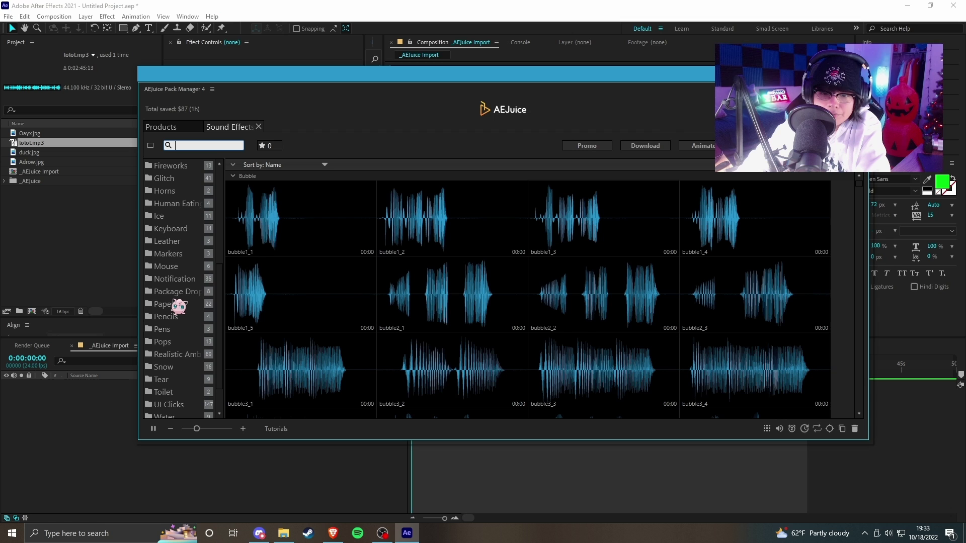
- Show the Toilet category of the sound effects and preview one of its flush sounds
scroll(177, 305, "down", 3)
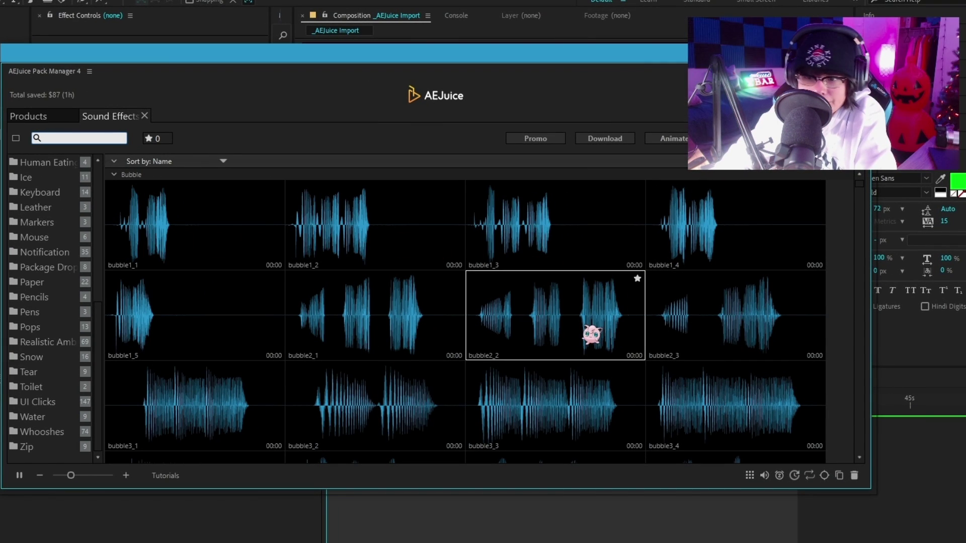
scroll(587, 334, "down", 3)
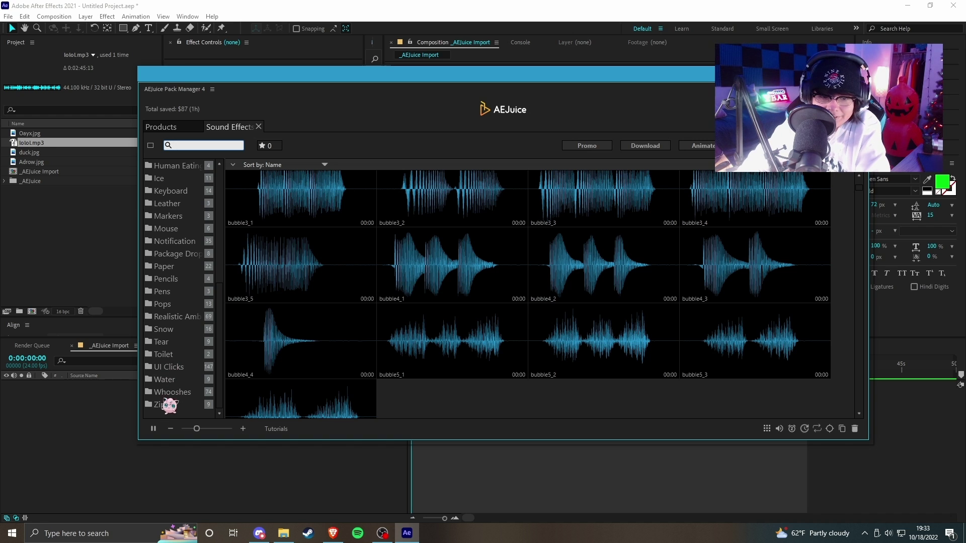
left_click(165, 354)
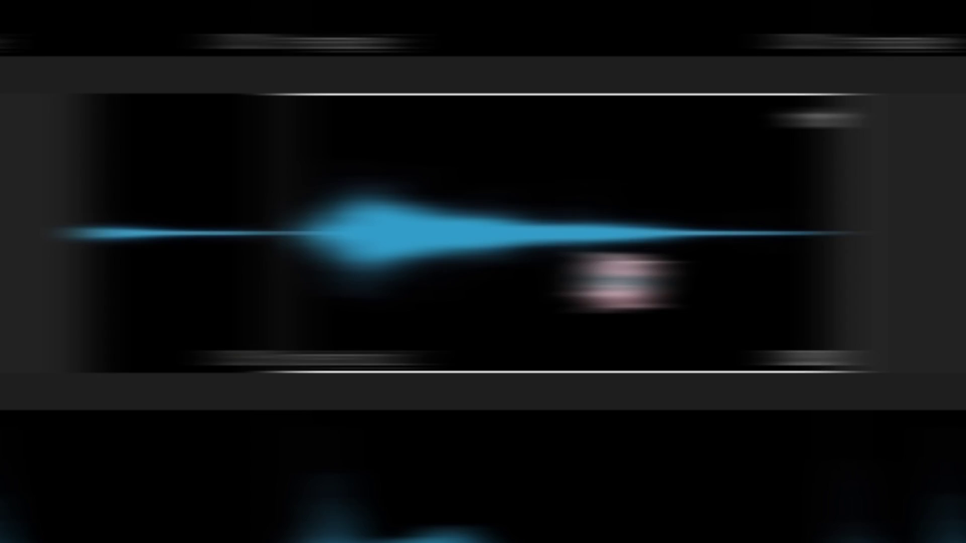
left_click(469, 256)
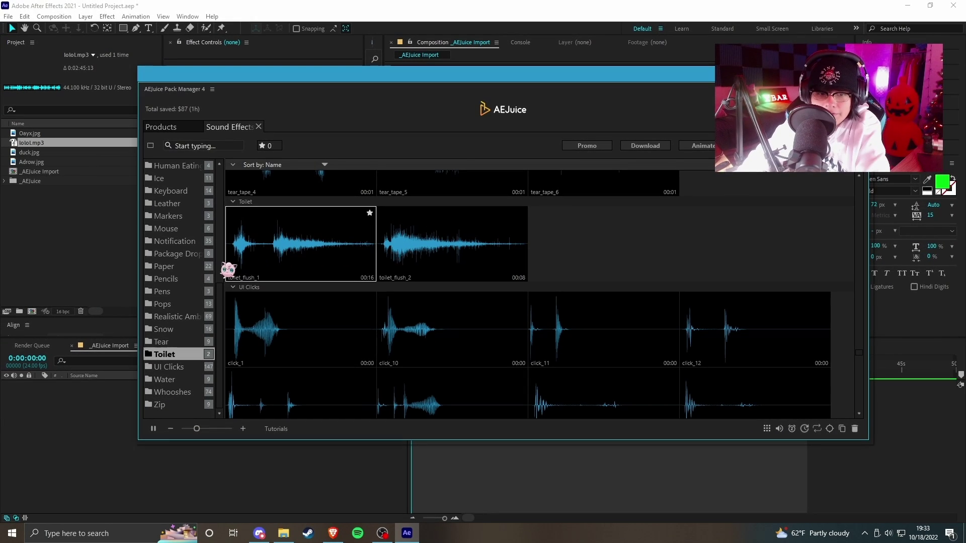
- Browse the pack's other sound categories, including Characters Children, Clock and Whooshes
left_click(166, 392)
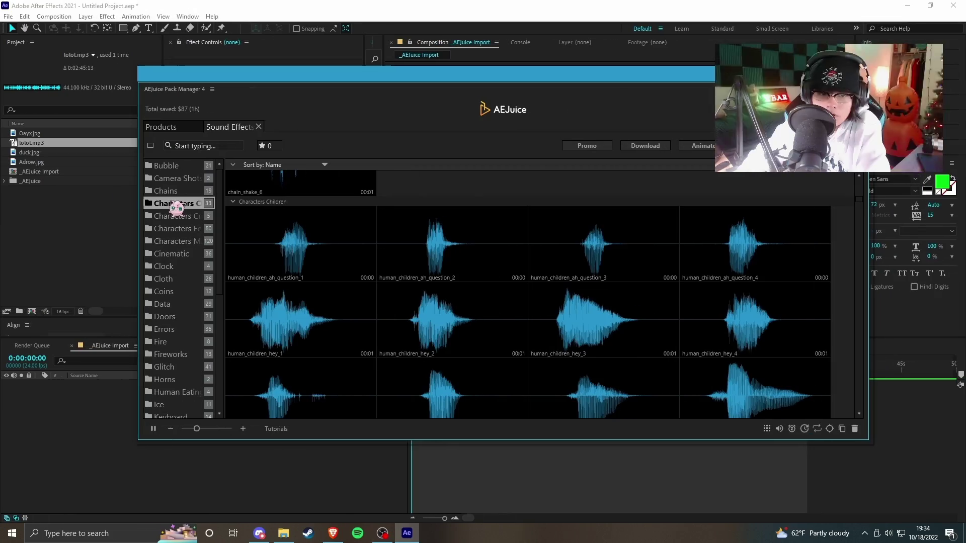
left_click(175, 267)
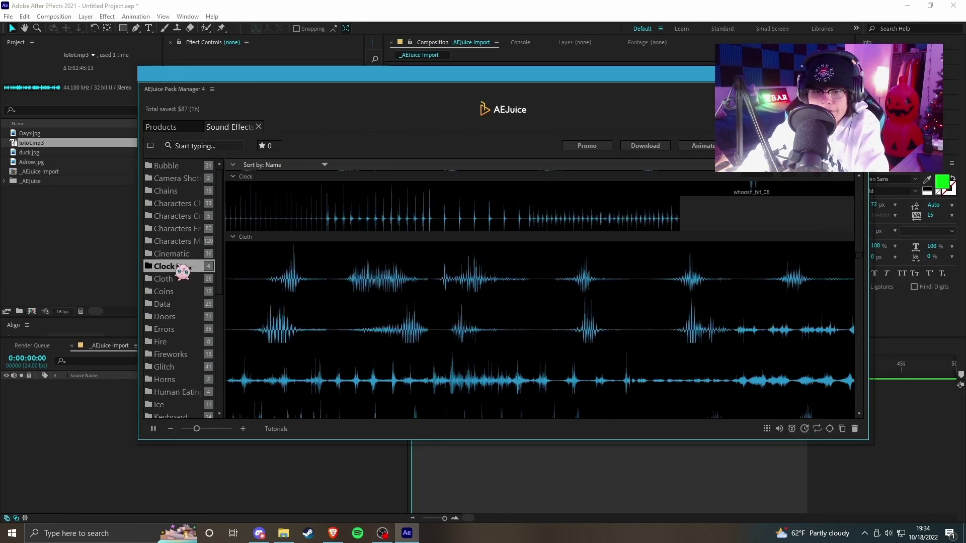
scroll(174, 279, "down", 5)
left_click(174, 305)
left_click(174, 355)
left_click(167, 404)
scroll(168, 353, "up", 4)
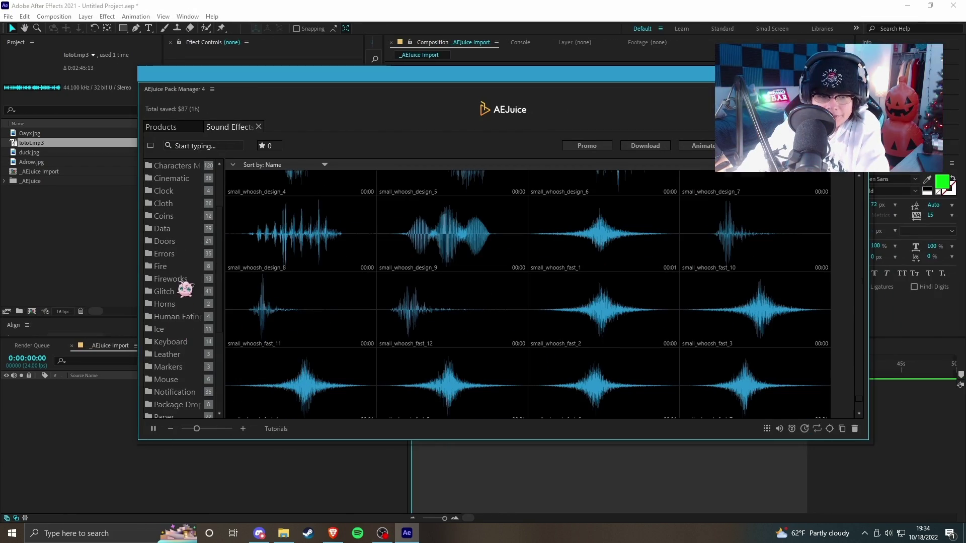
left_click(179, 279)
scroll(179, 344, "down", 4)
scroll(180, 340, "up", 5)
left_click(179, 231)
scroll(184, 349, "up", 1)
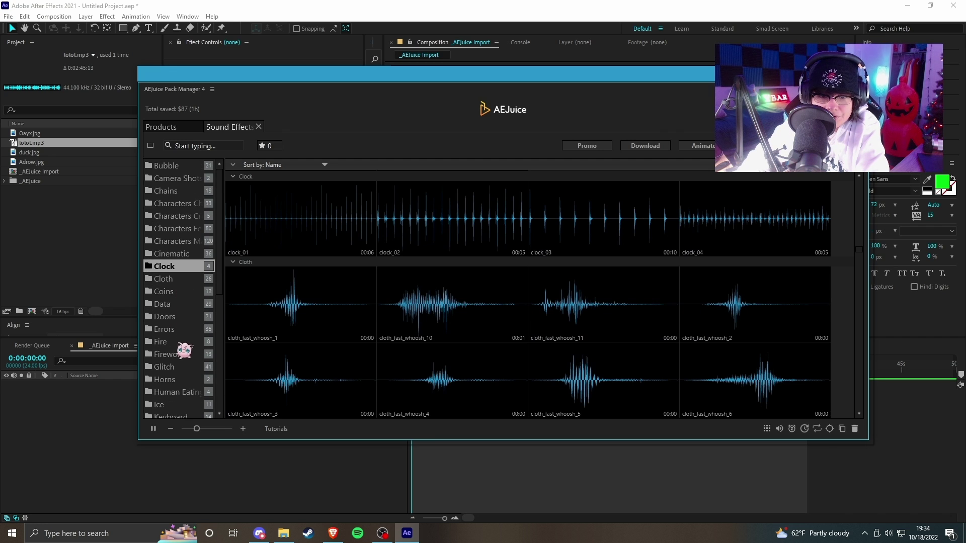
left_click(168, 216)
scroll(169, 335, "down", 4)
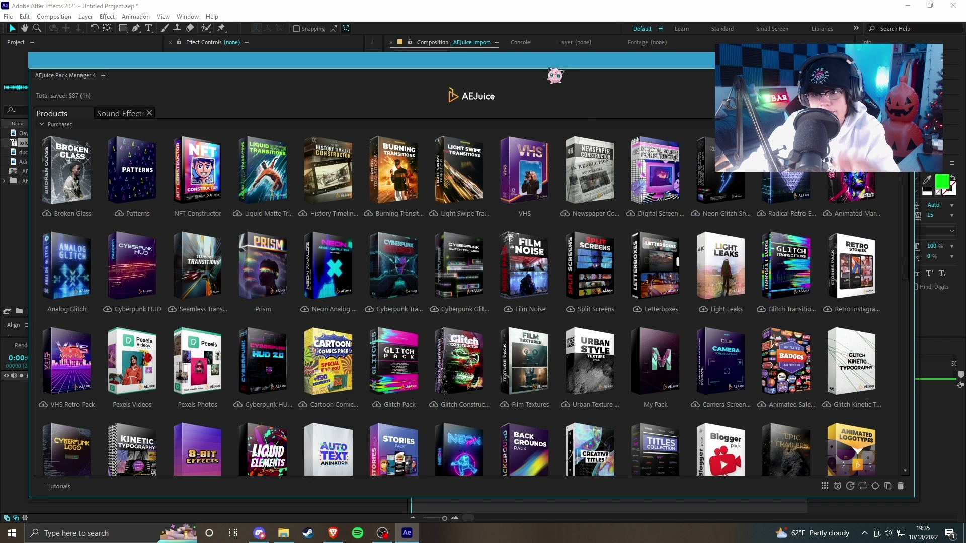
- Open the Prism pack, and go back to Sound Effects Pro to view its Glitch, Pops and Errors categories
mouse_move(549, 69)
left_mouse_down()
mouse_move(561, 71)
mouse_move(552, 67)
left_mouse_up()
left_click(245, 271)
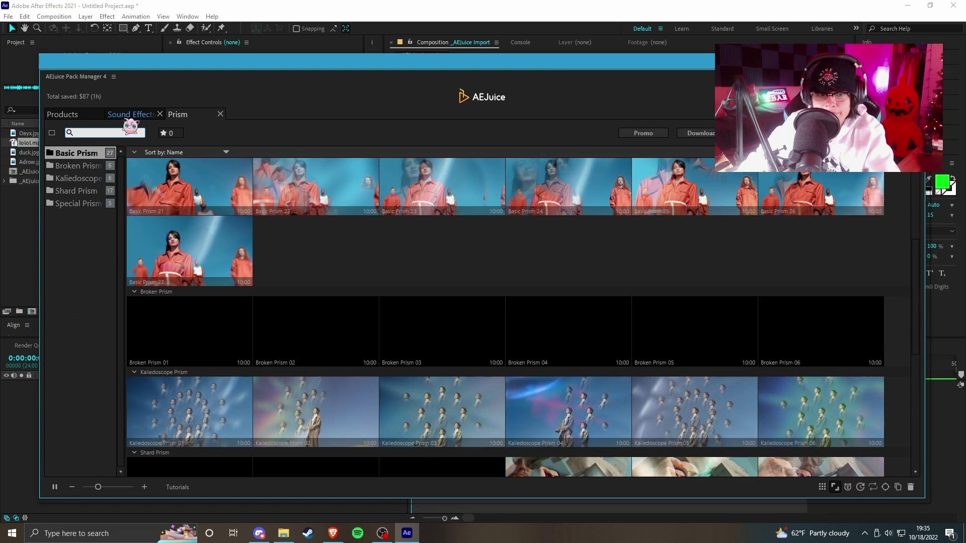
left_click(131, 119)
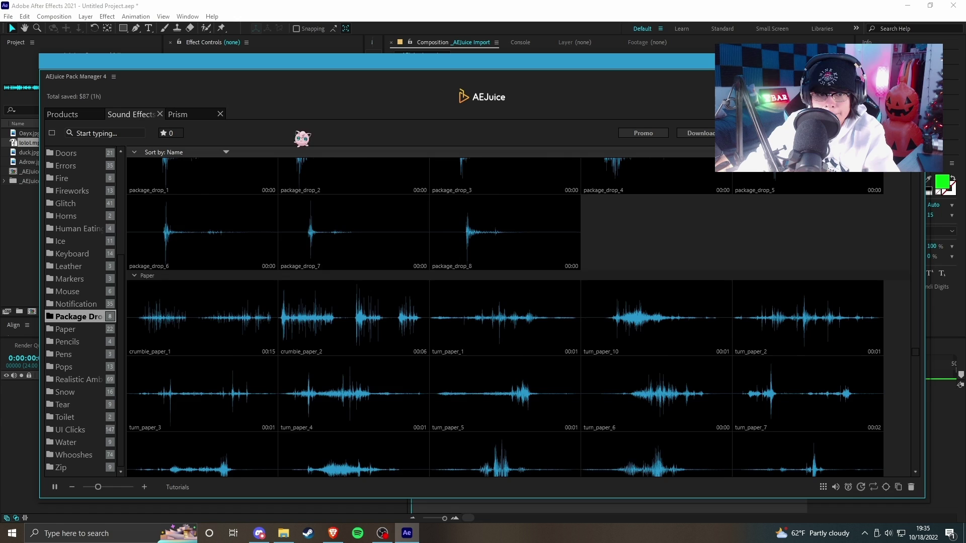
left_click(76, 205)
left_click(68, 365)
scroll(60, 207, "up", 3)
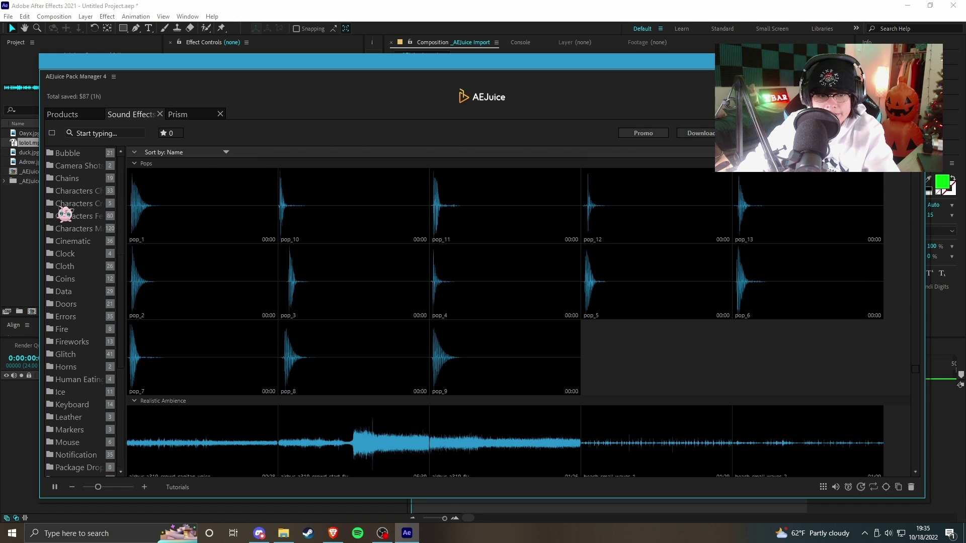
left_click(66, 316)
- Return to the product list and look through the purchased and free packs
left_click(70, 115)
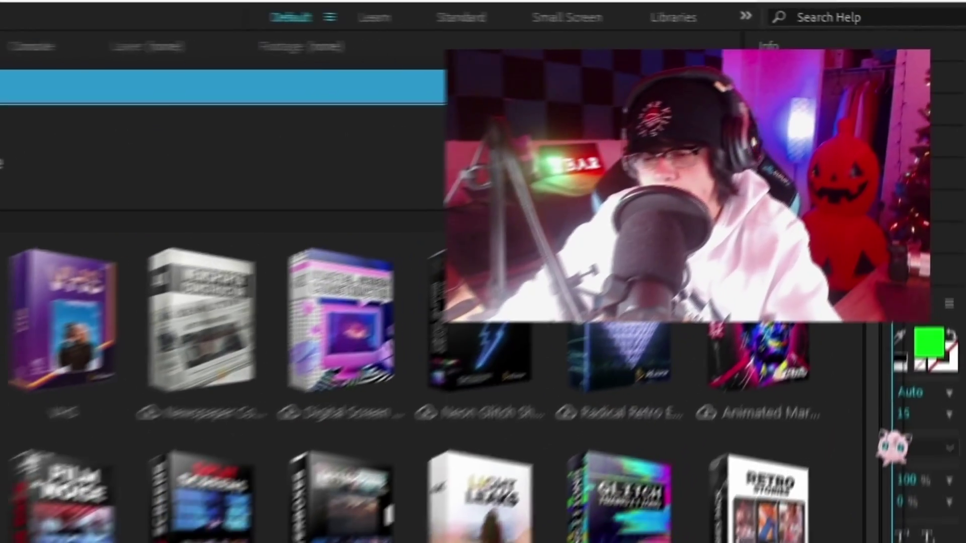
left_click_drag(917, 224, 917, 313)
scroll(478, 302, "up", 5)
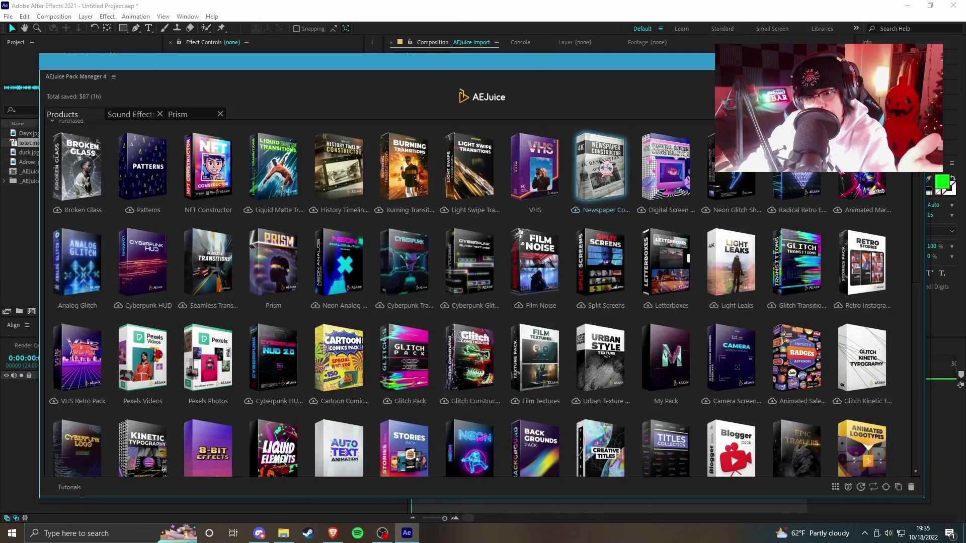
scroll(556, 243, "down", 4)
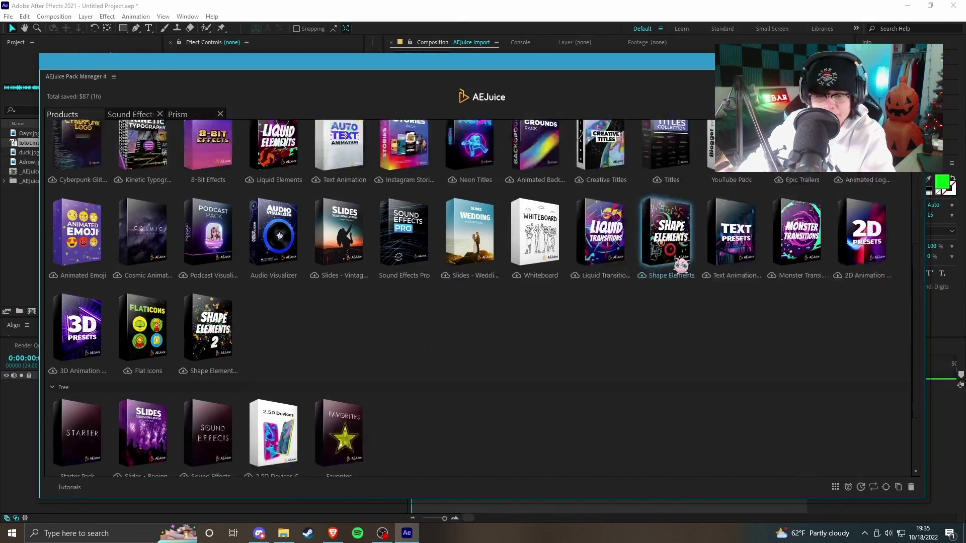
scroll(898, 258, "up", 4)
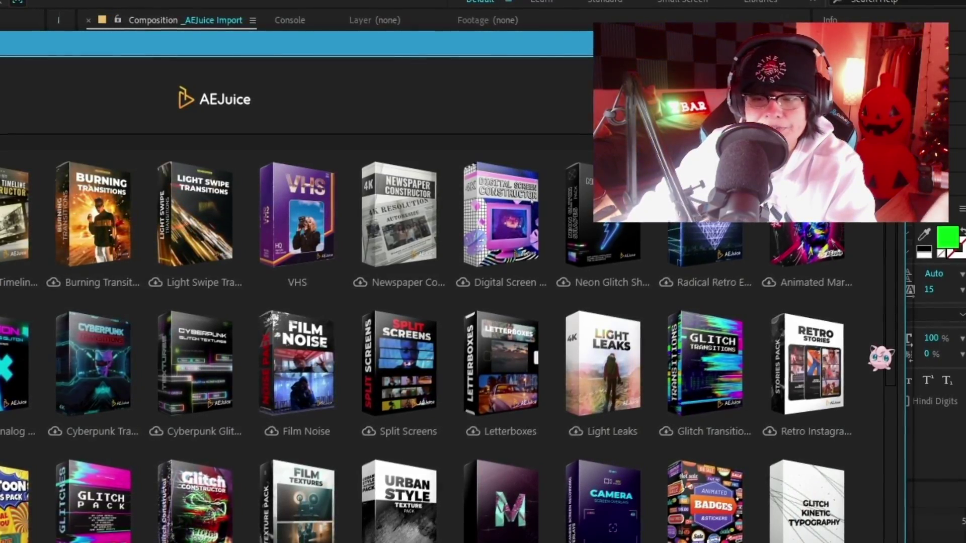
scroll(881, 357, "down", 6)
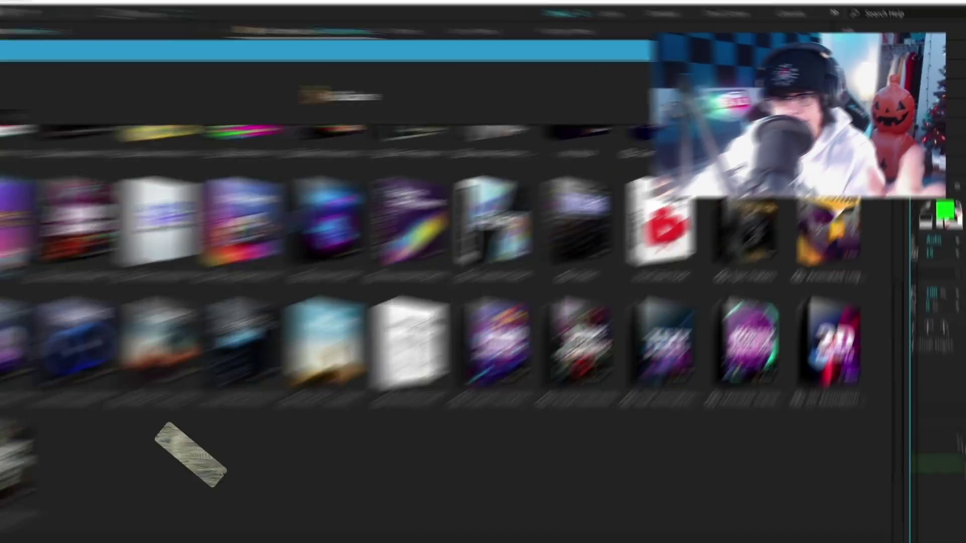
scroll(646, 372, "up", 5)
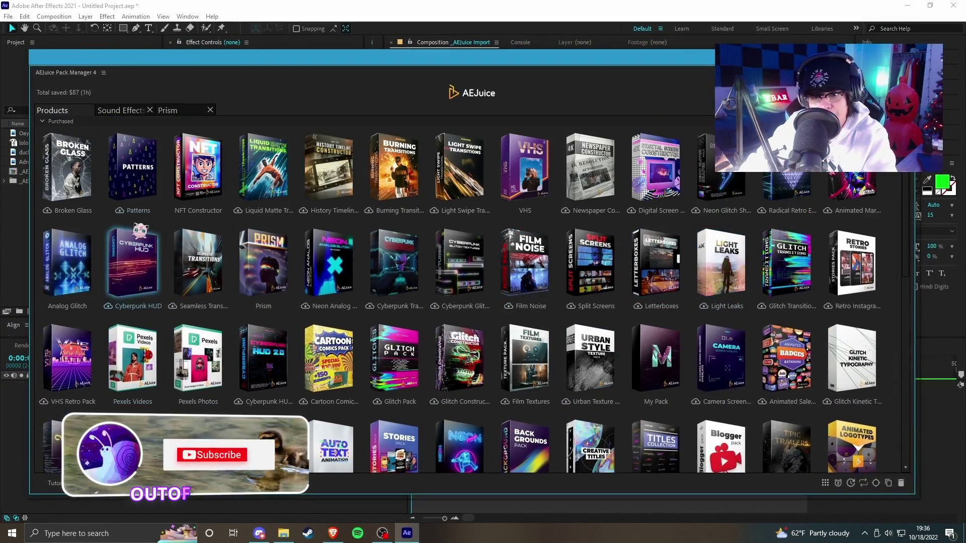
scroll(247, 317, "down", 5)
scroll(247, 312, "up", 5)
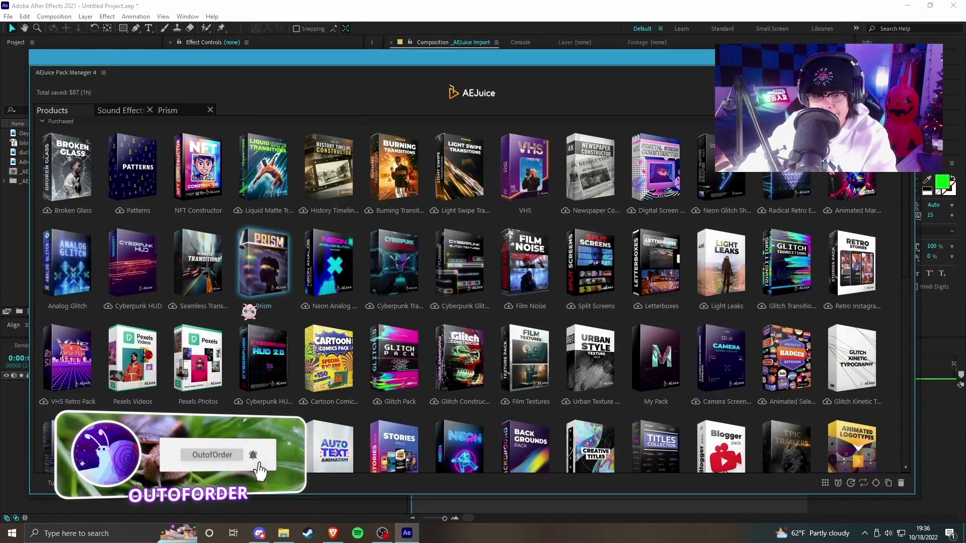
- Open the Analog Glitch pack and look through its effect previews
left_click(63, 279)
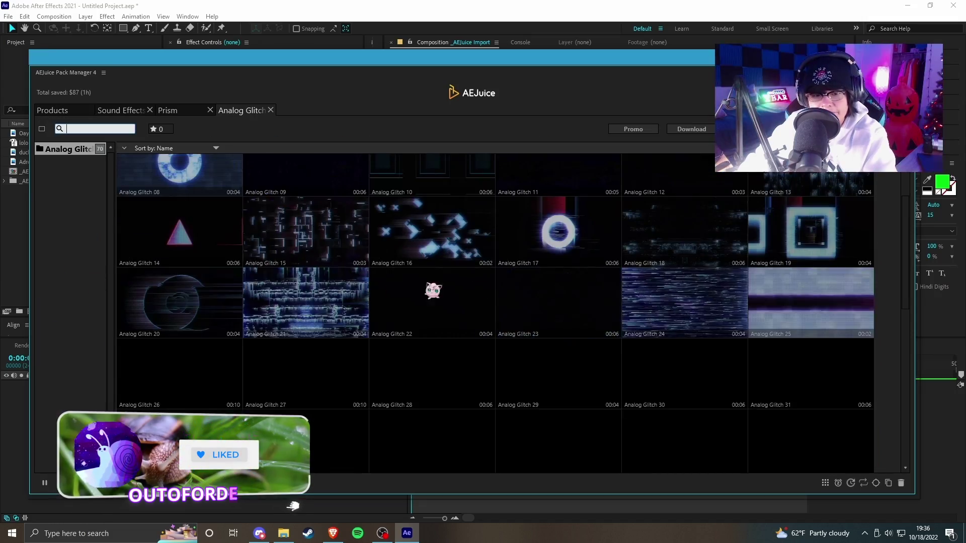
scroll(544, 289, "down", 5)
scroll(546, 295, "up", 5)
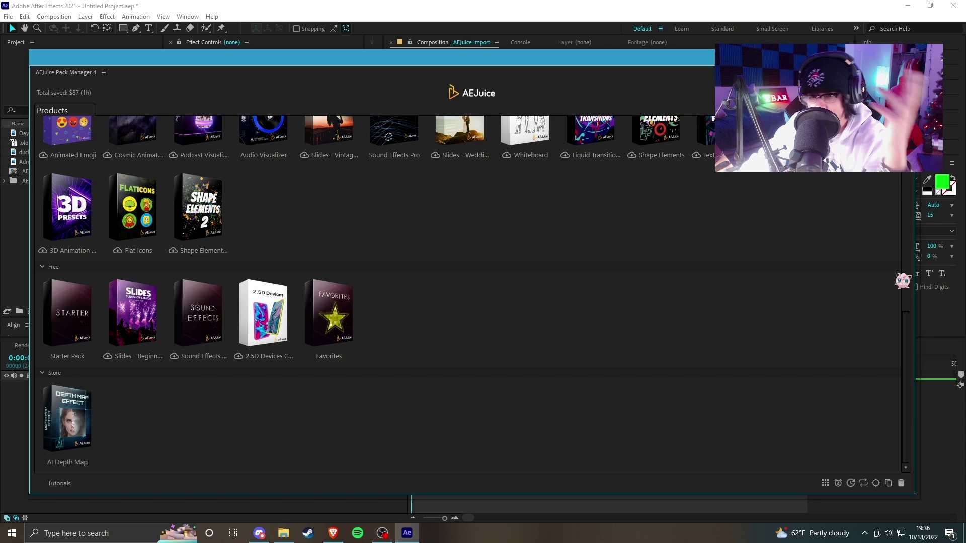
- Open the YouTube Pack from the product list and browse its Subscribe, Comments, Titles and Backstage elements
scroll(904, 280, "up", 3)
scroll(468, 291, "down", 4)
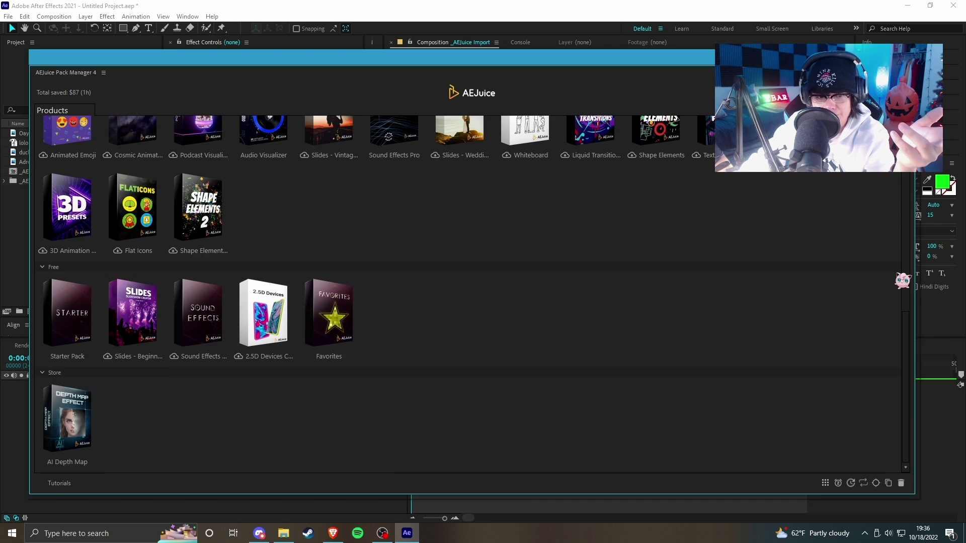
scroll(468, 291, "up", 4)
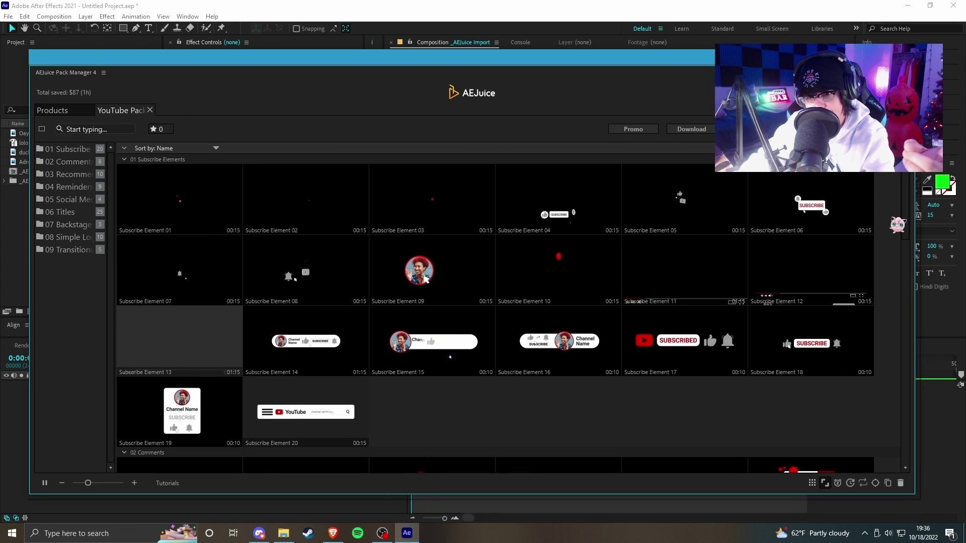
scroll(496, 312, "down", 12)
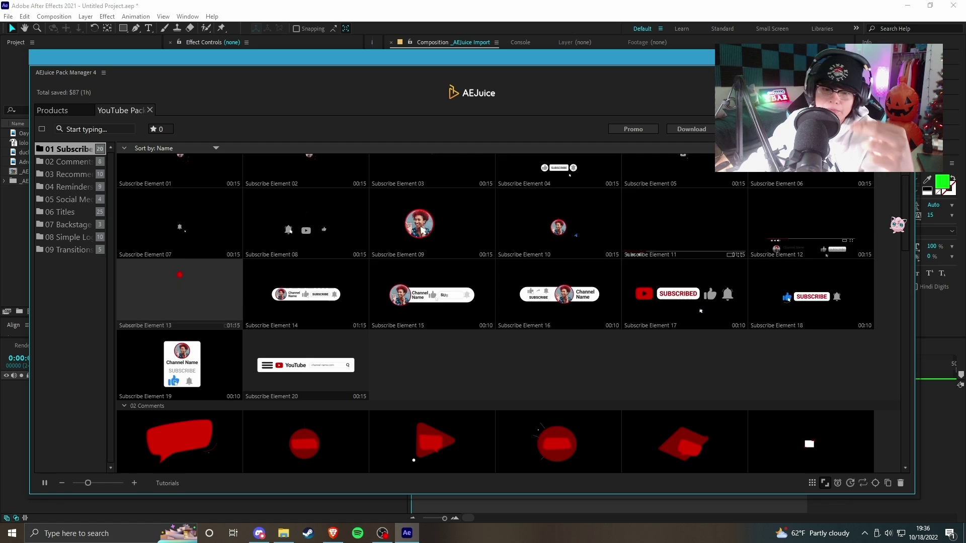
scroll(495, 312, "down", 5)
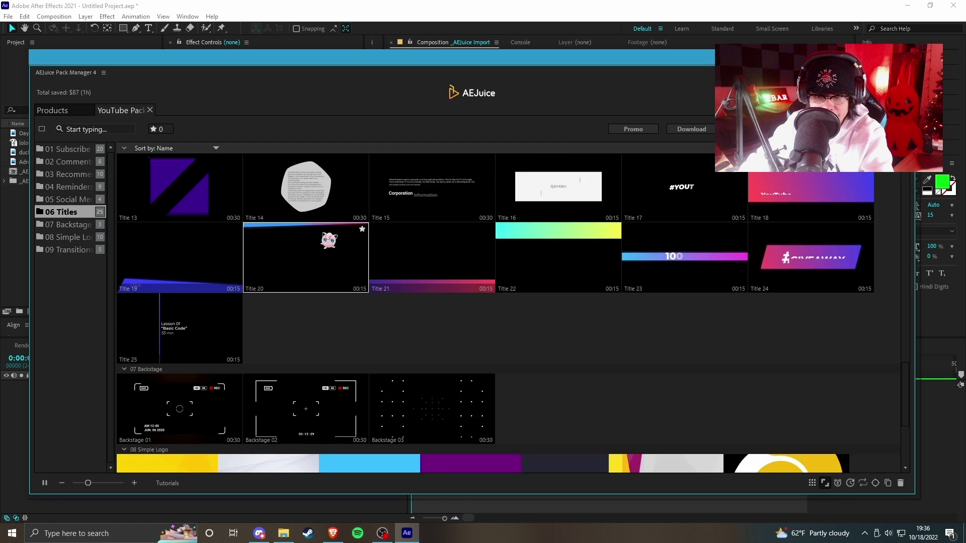
scroll(682, 272, "up", 10)
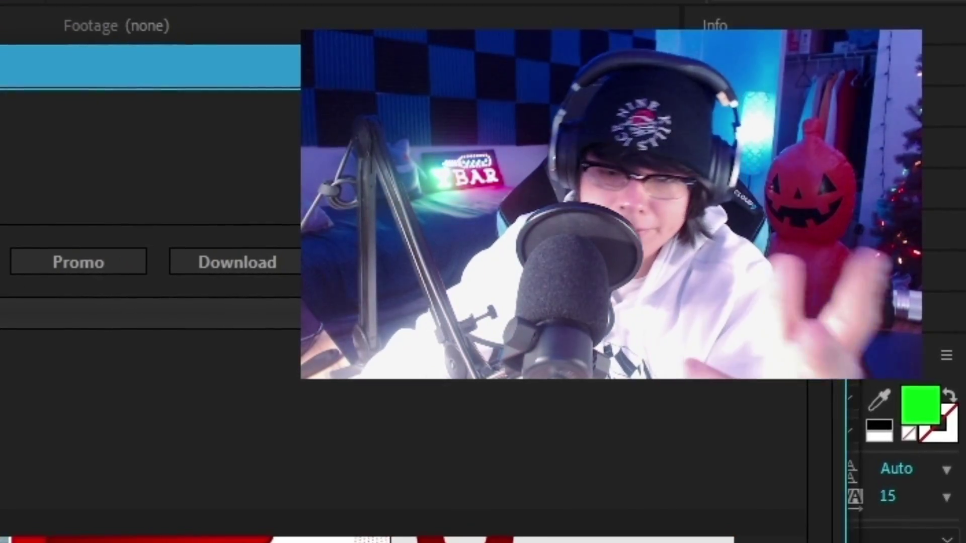
scroll(577, 313, "up", 7)
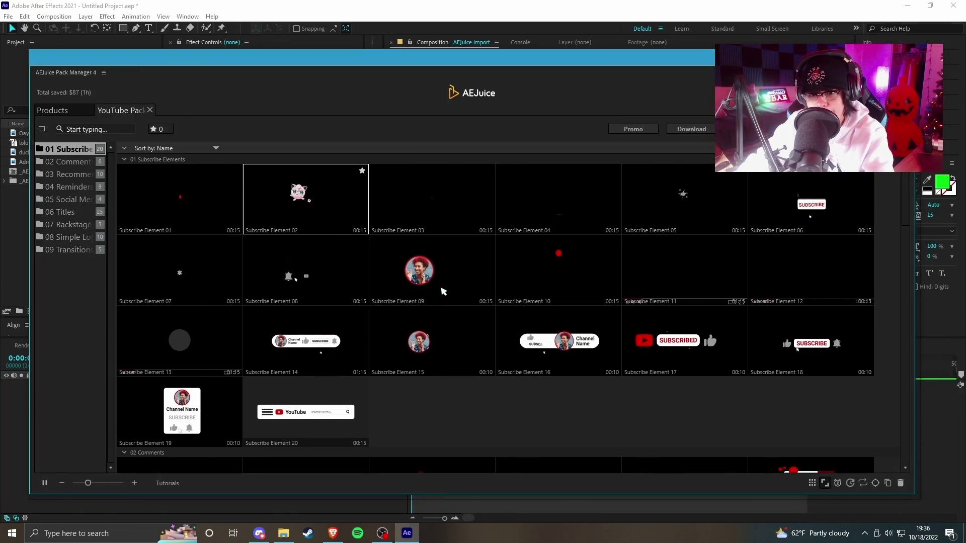
- Leave the YouTube Pack and review the full range of packs in the product list again
left_click(59, 113)
scroll(503, 224, "up", 5)
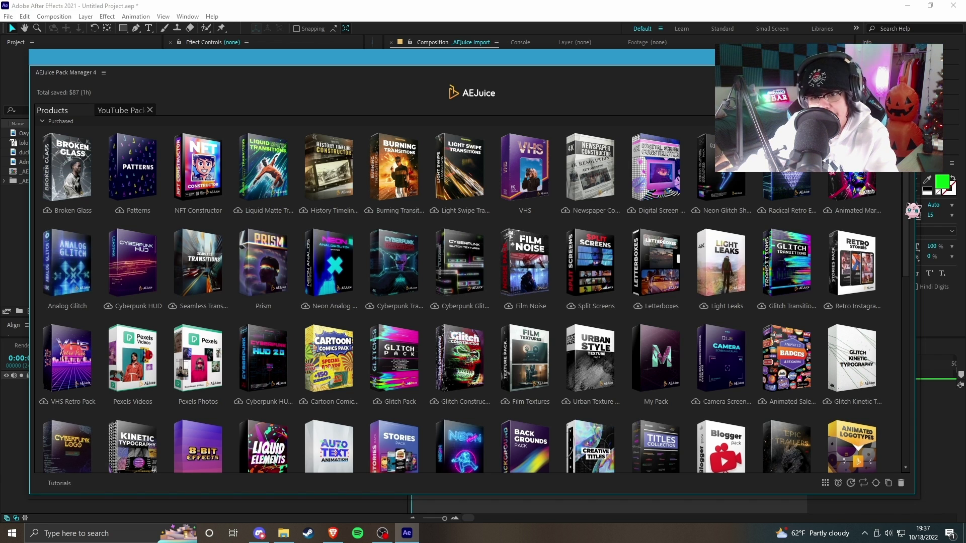
scroll(471, 294, "down", 7)
scroll(470, 294, "up", 3)
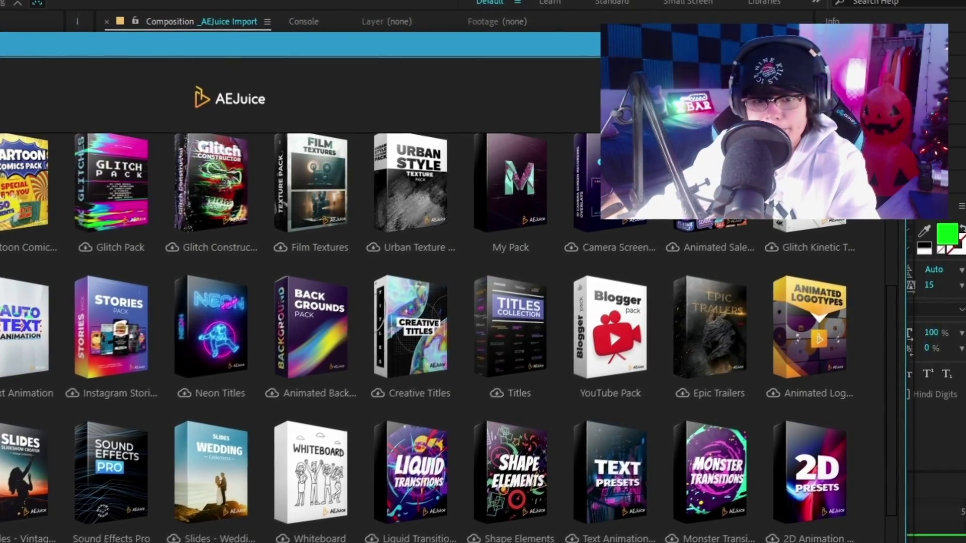
scroll(443, 332, "up", 5)
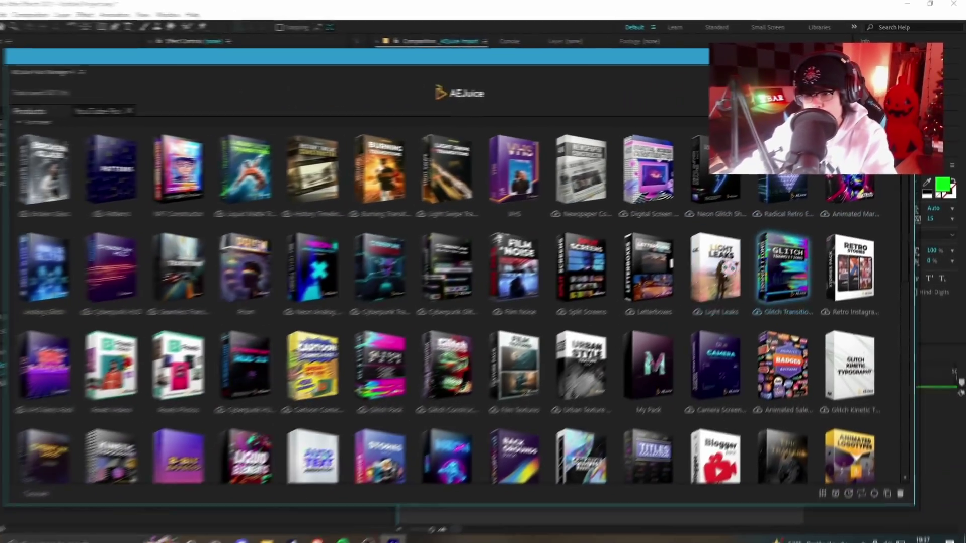
scroll(131, 282, "down", 5)
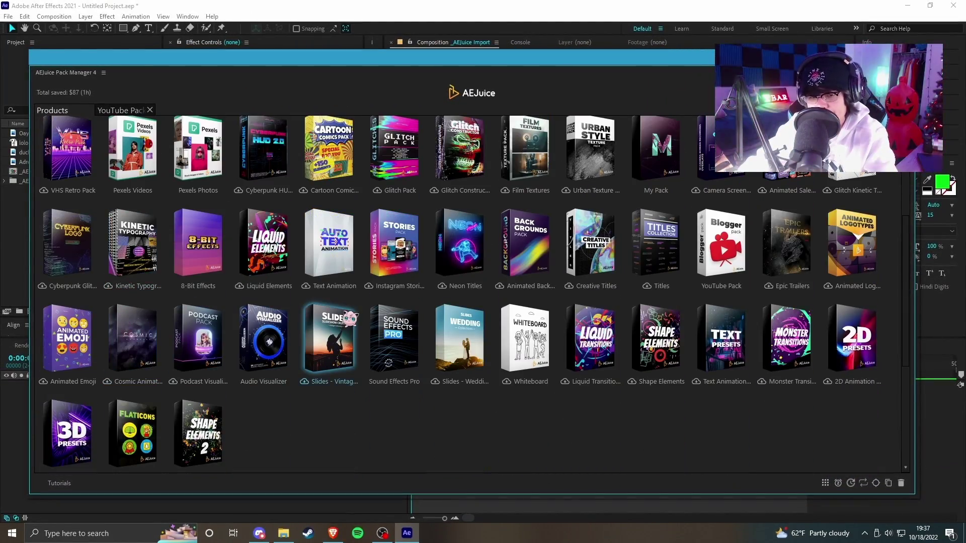
scroll(347, 317, "up", 4)
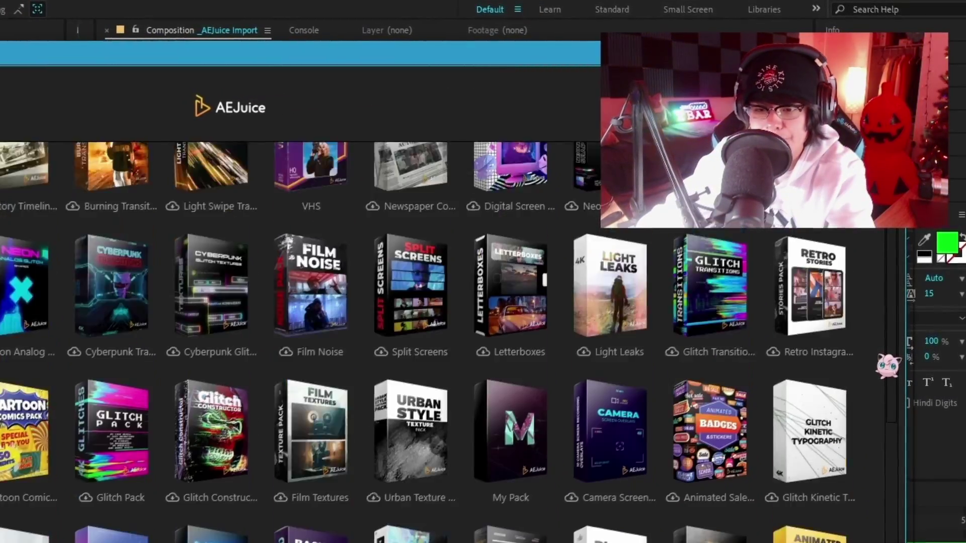
scroll(888, 365, "down", 5)
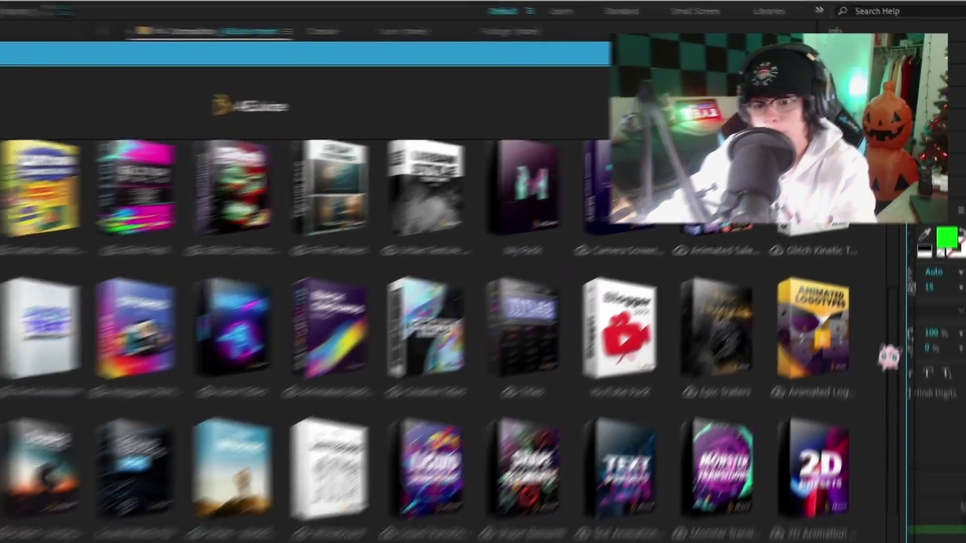
- Look over the purchased packs from Broken Glass through Shape Elements 2, along with the free packs below them
scroll(890, 355, "up", 3)
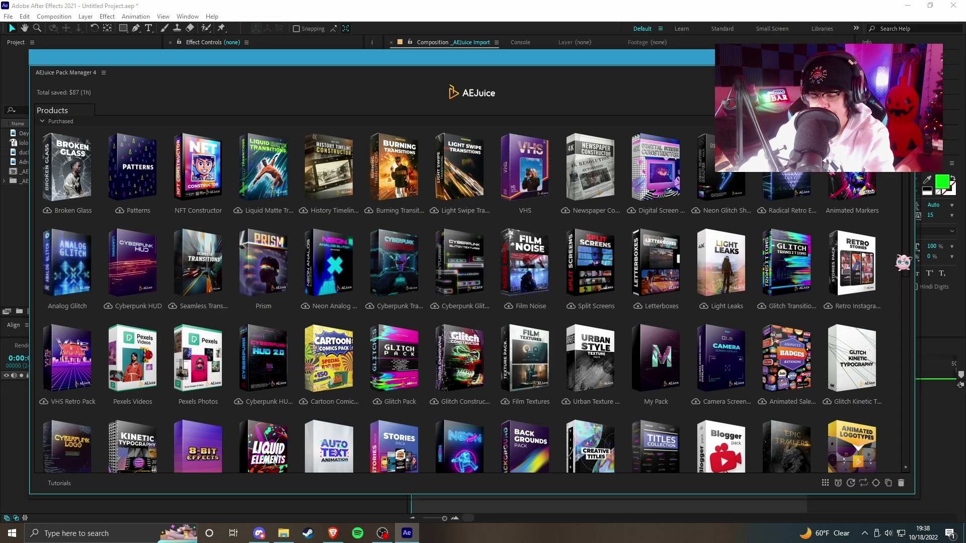
scroll(903, 262, "down", 7)
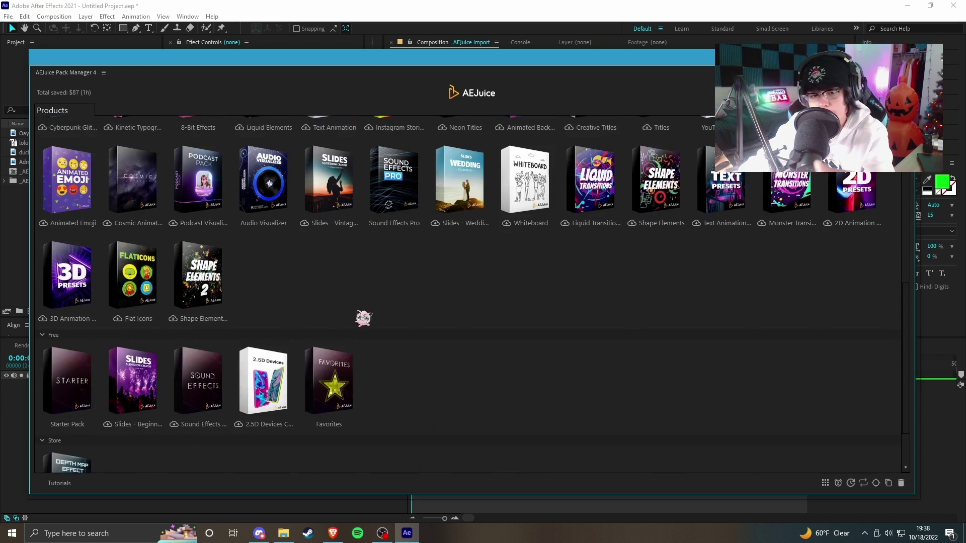
scroll(536, 298, "up", 6)
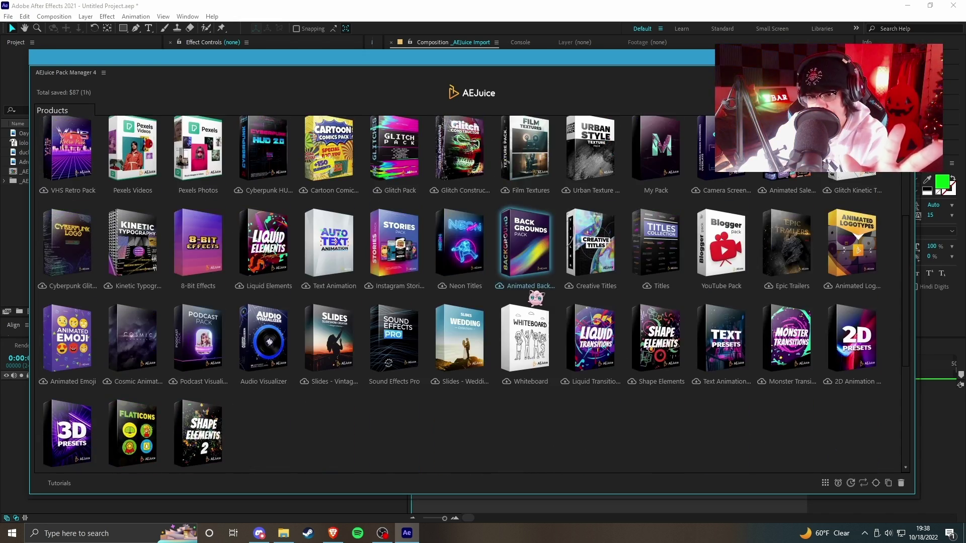
scroll(359, 288, "up", 1)
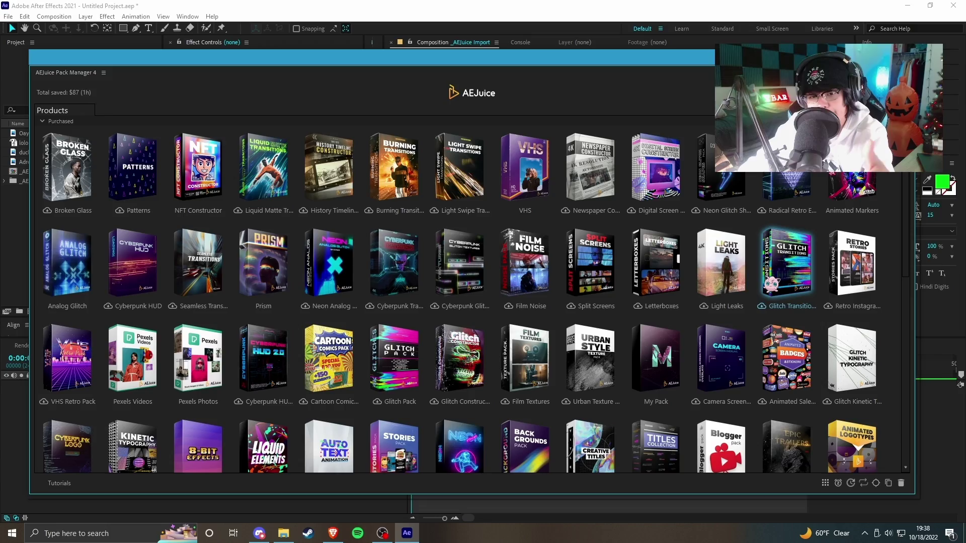
scroll(509, 421, "down", 6)
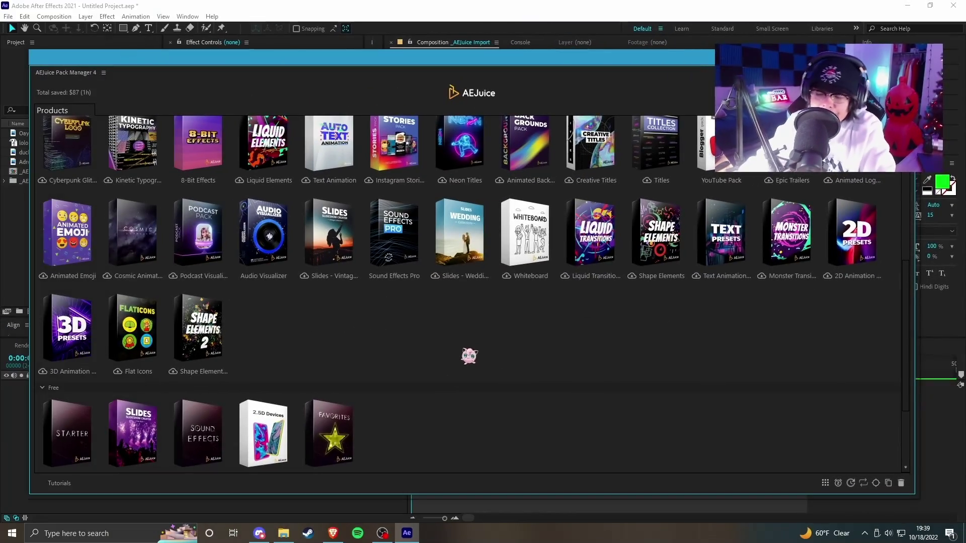
scroll(484, 396, "up", 1)
scroll(483, 429, "up", 1)
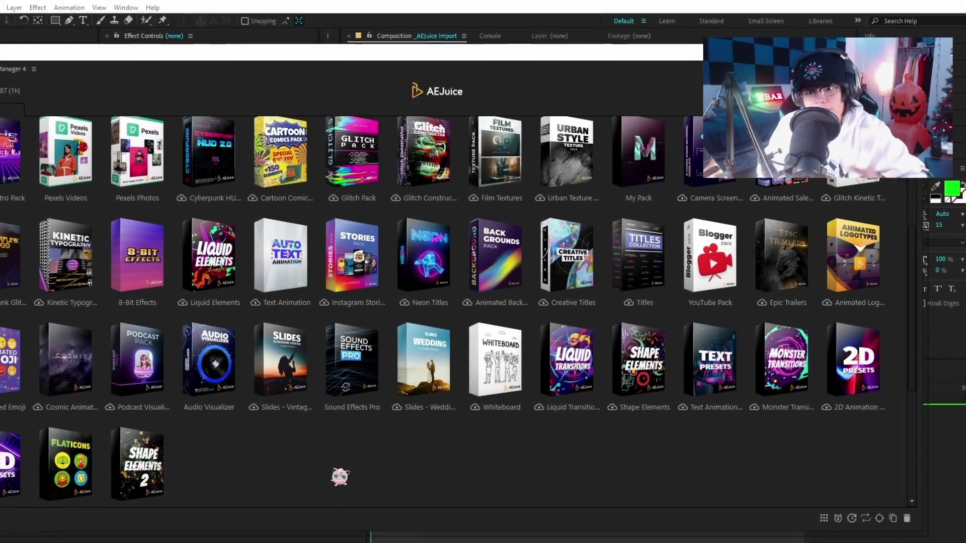